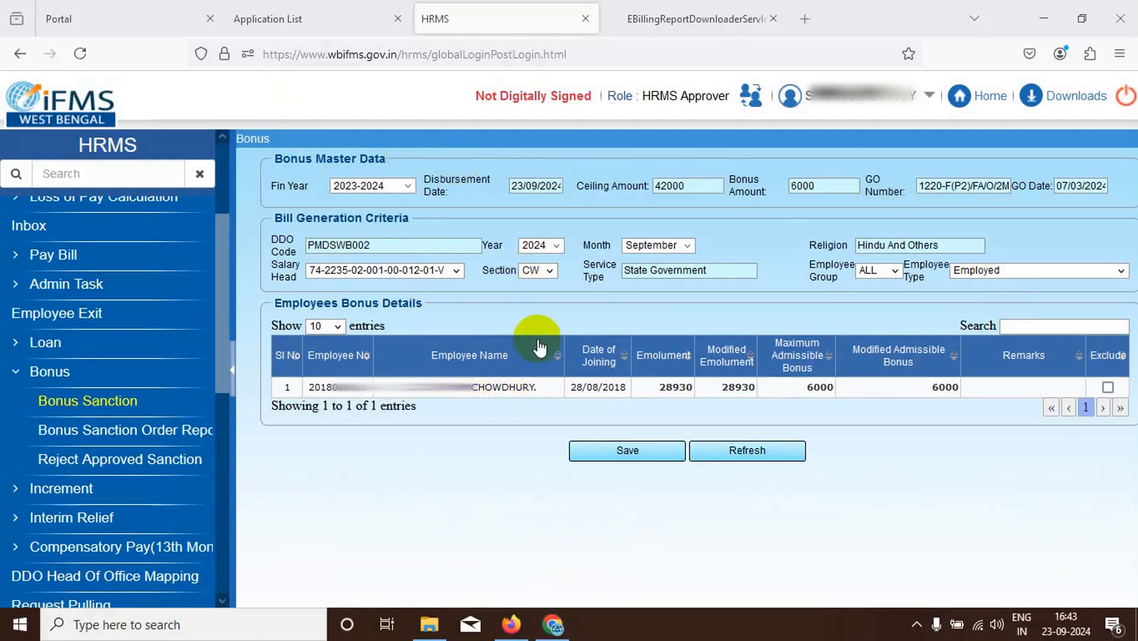
# Switch to Chrome and review the Ad-hoc Bonus 2023-2024 memorandum's eligibility ceiling, bonus rate, pro-rata formula and disbursement terms
pyautogui.click(553, 623)
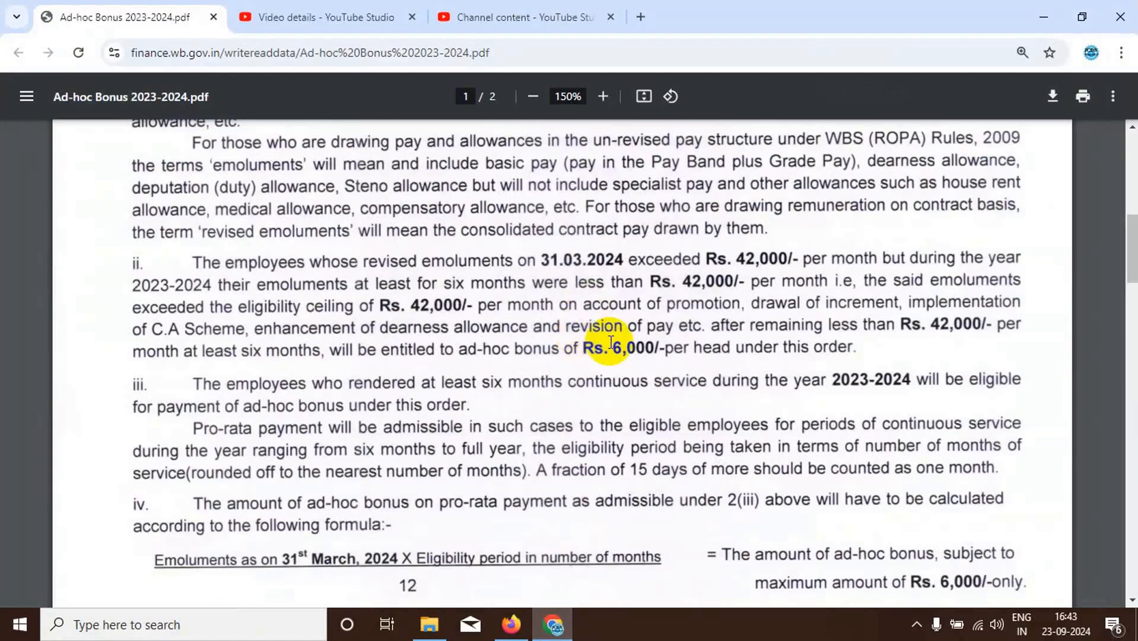
pyautogui.scroll(10, 612, 343)
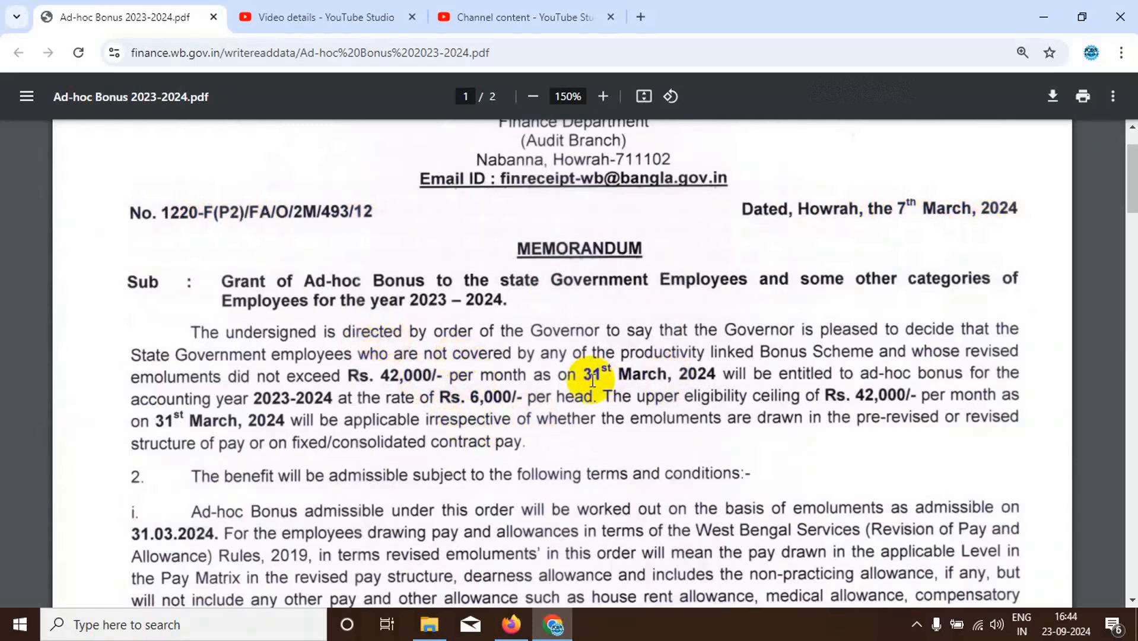
pyautogui.scroll(-10, 599, 342)
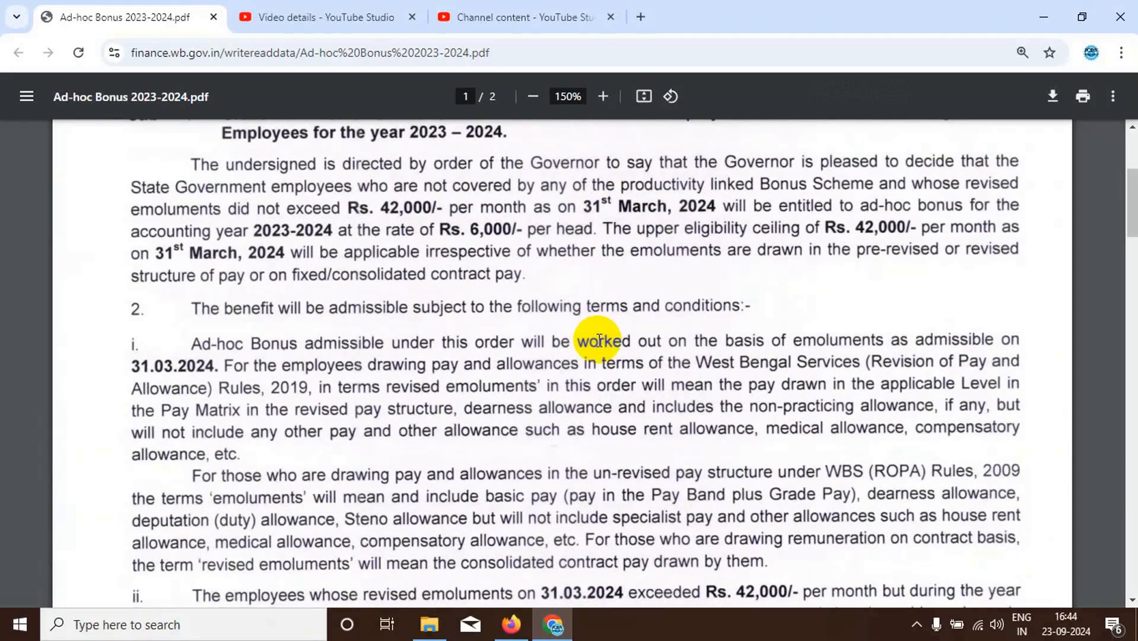
pyautogui.scroll(-4, 600, 340)
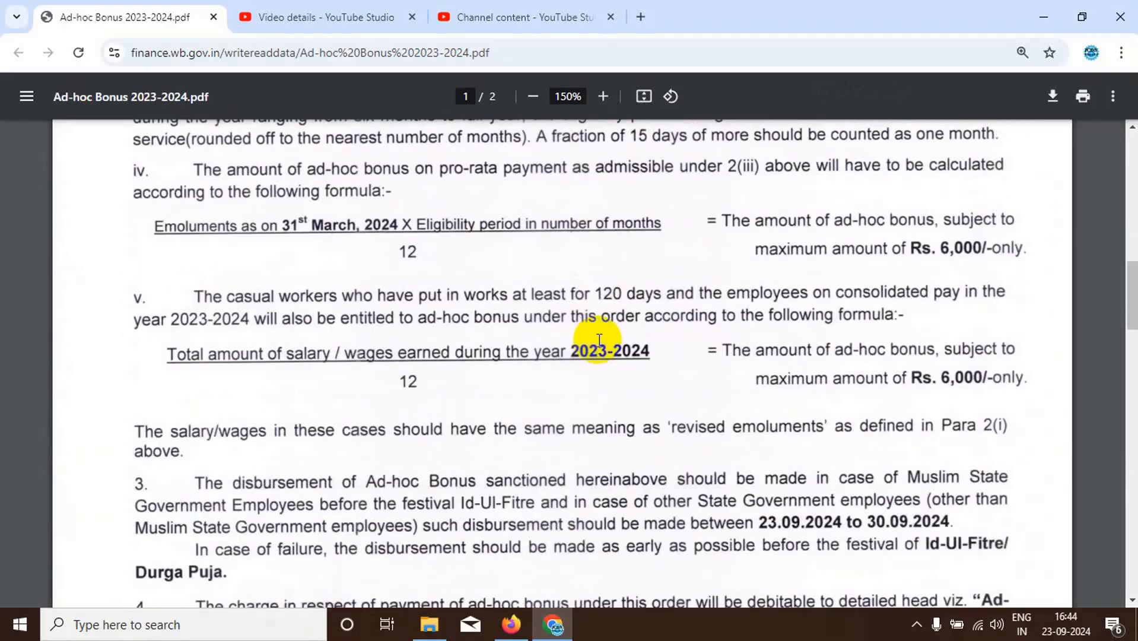
pyautogui.scroll(6, 599, 340)
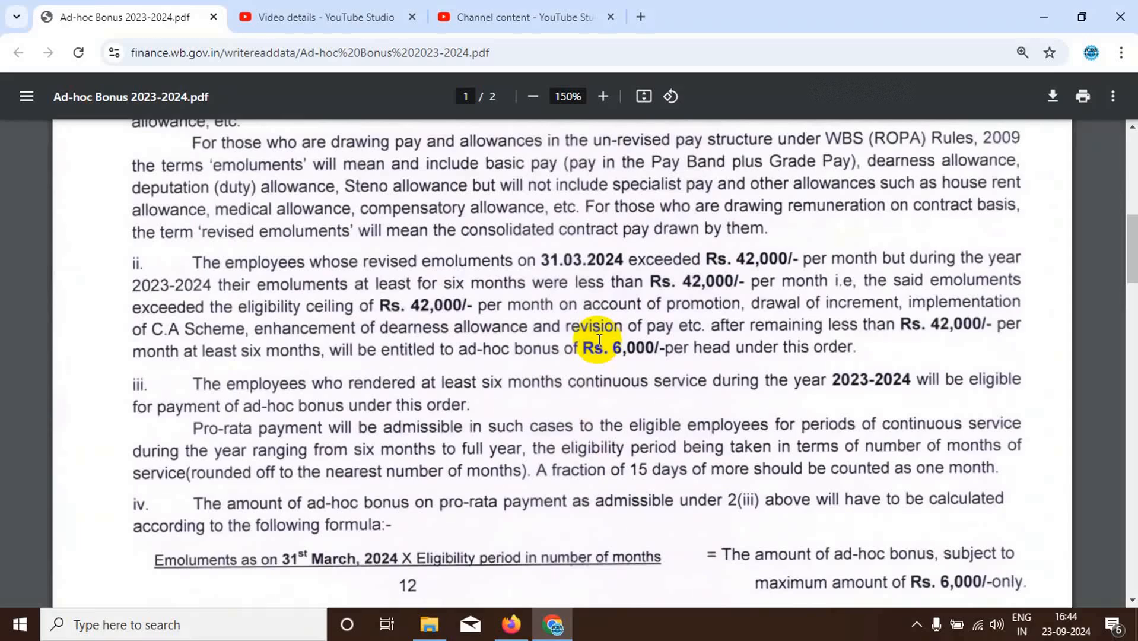
pyautogui.scroll(6, 599, 342)
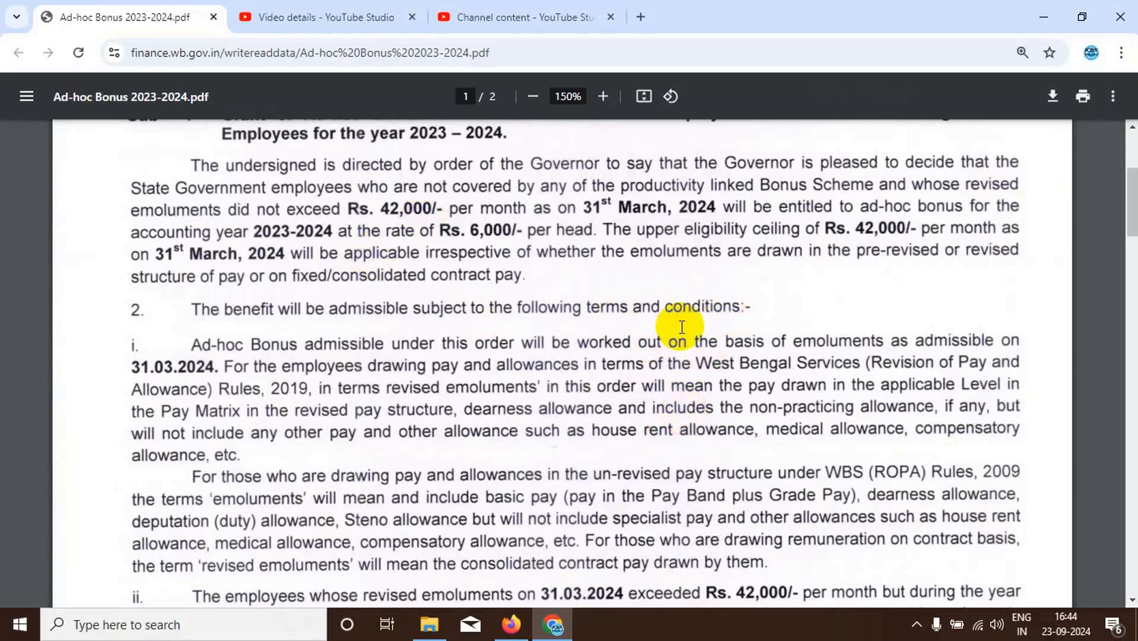
# Switch back to Firefox and close the Application List and HRMS tabs, keeping the Portal page open
pyautogui.click(510, 624)
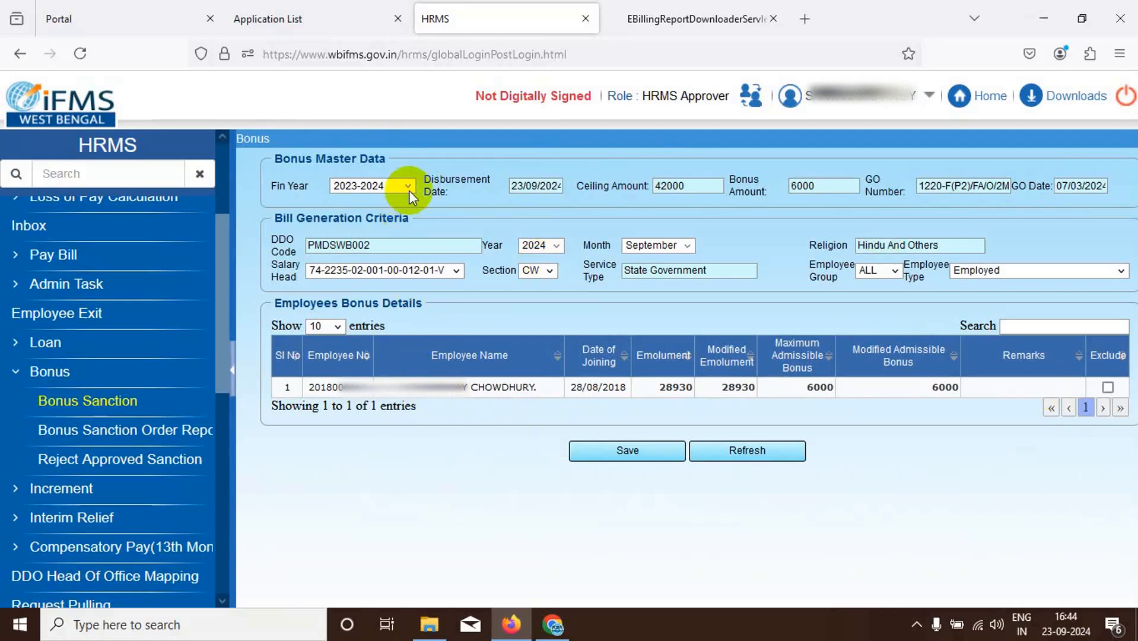
pyautogui.click(173, 18)
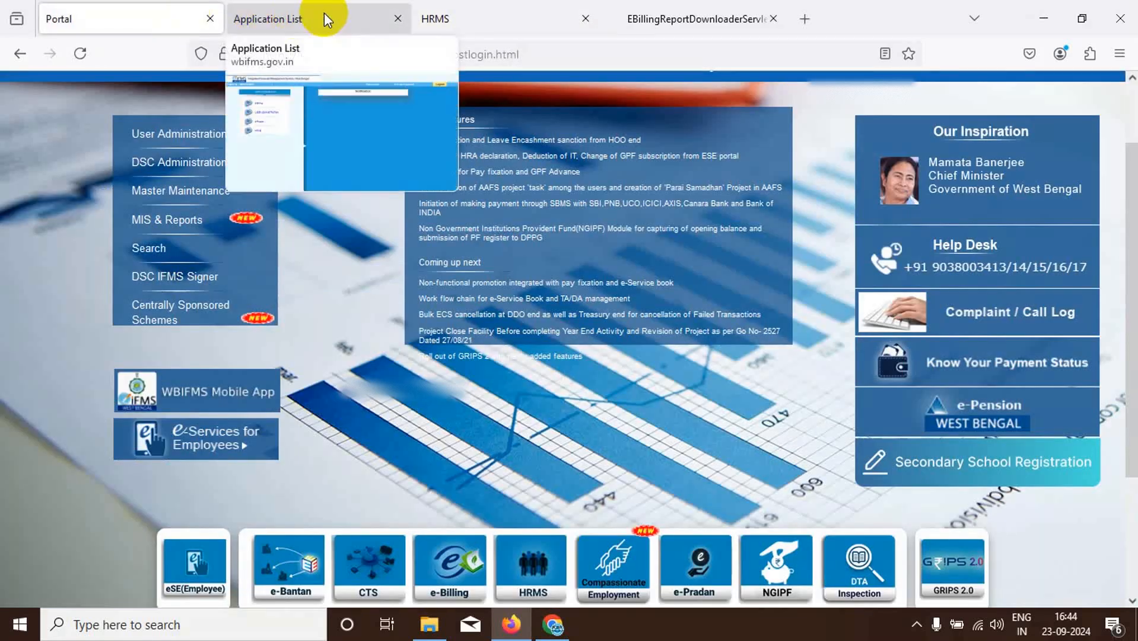
pyautogui.click(397, 19)
pyautogui.click(398, 19)
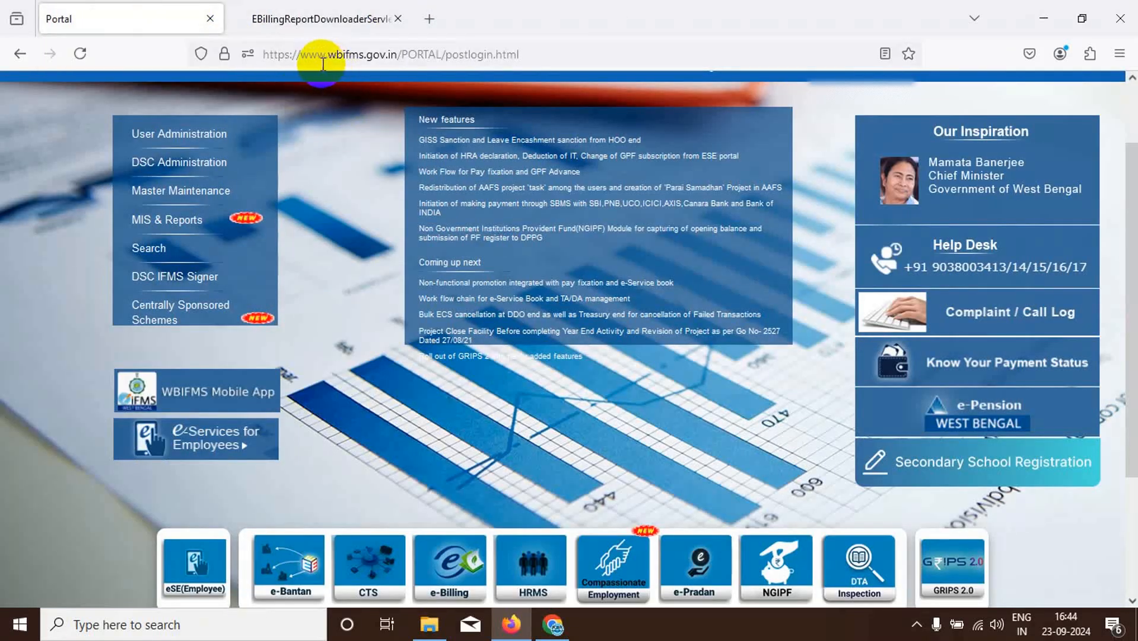
# Open the HRMS application from the IFMS portal, dismissing the welcome notices and declining to use the Digital Signature Certificate
pyautogui.click(543, 591)
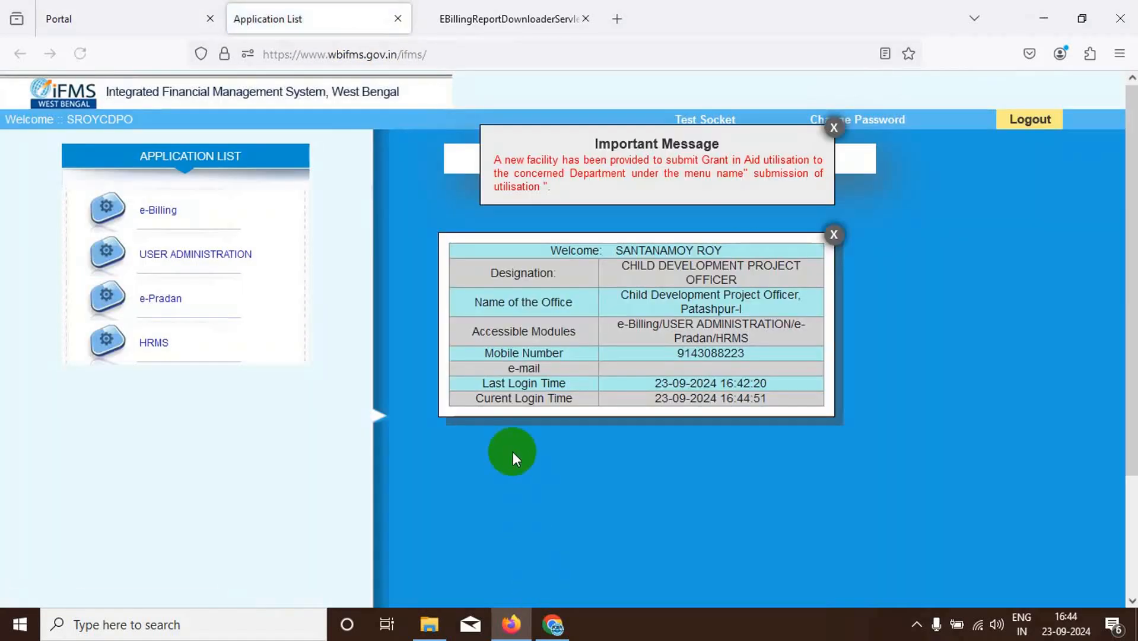
pyautogui.click(830, 134)
pyautogui.click(834, 234)
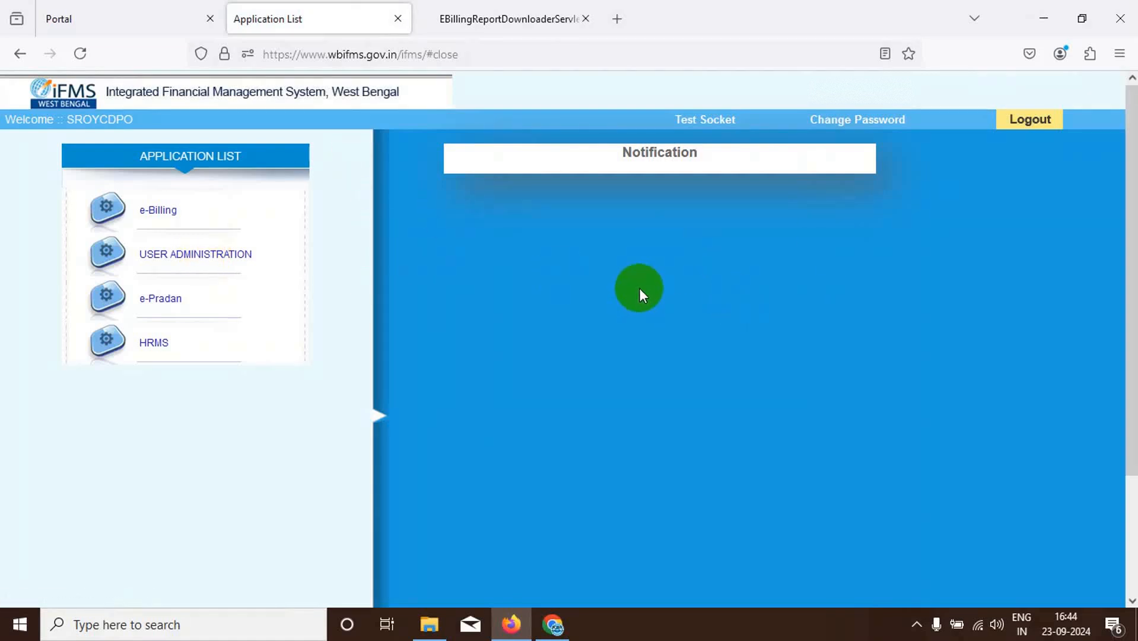
pyautogui.click(153, 343)
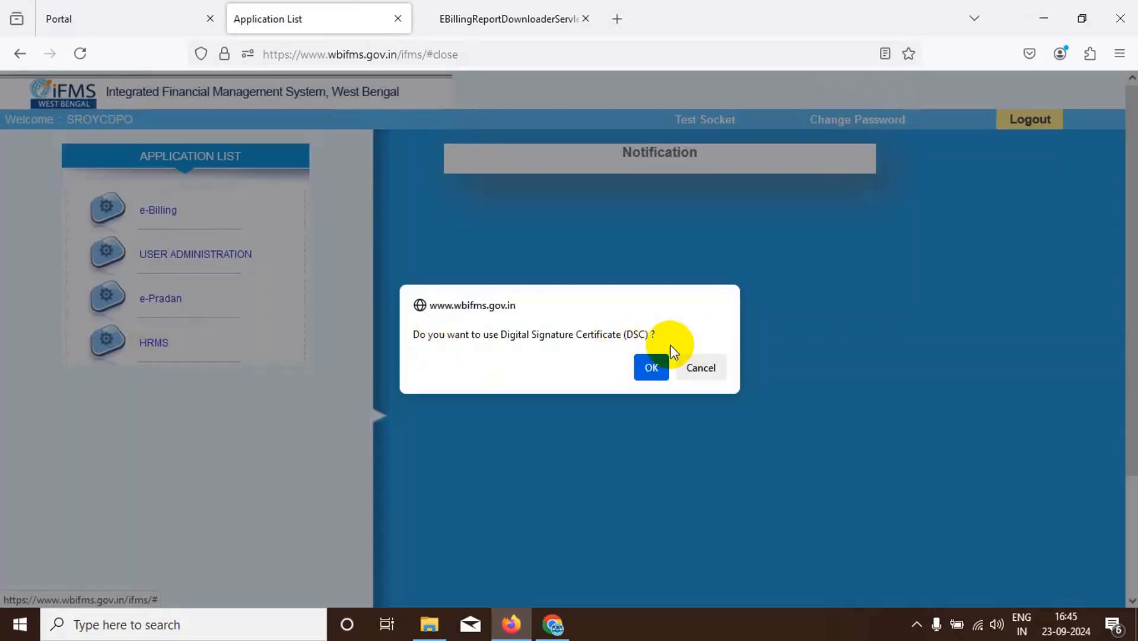
pyautogui.click(699, 368)
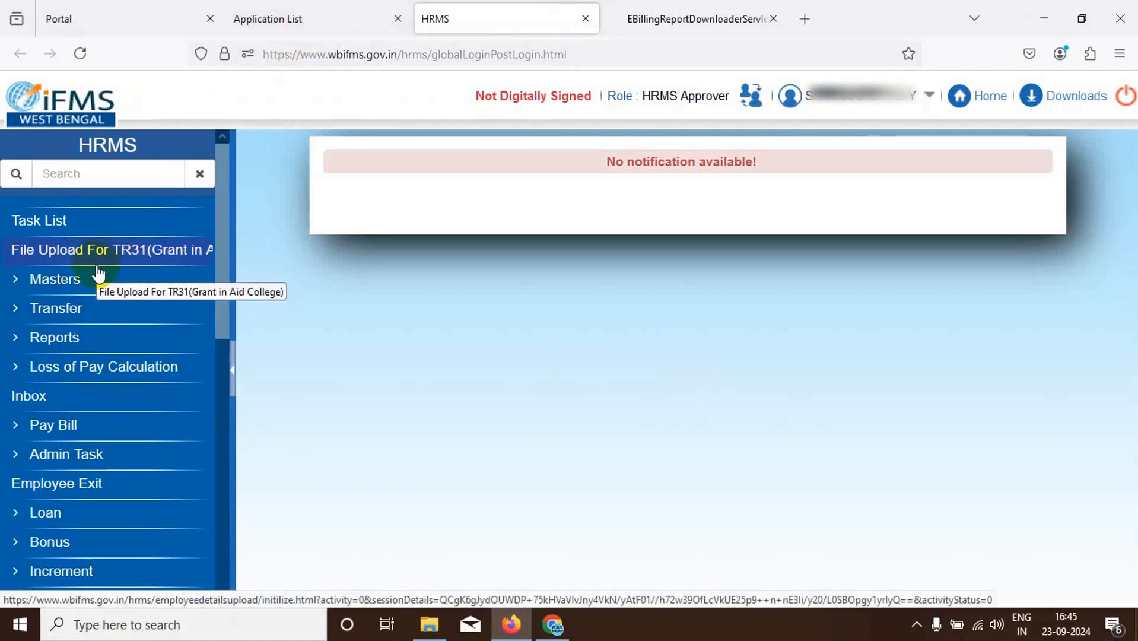
# Open the Bonus Sanction page in HRMS
pyautogui.scroll(-3, 94, 359)
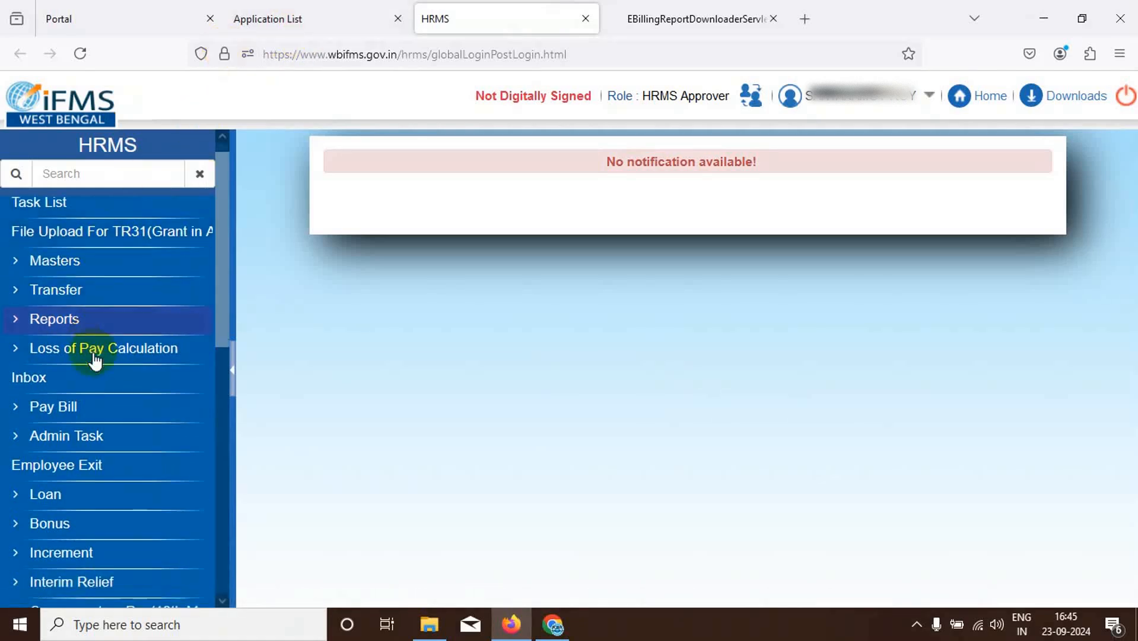
pyautogui.click(45, 456)
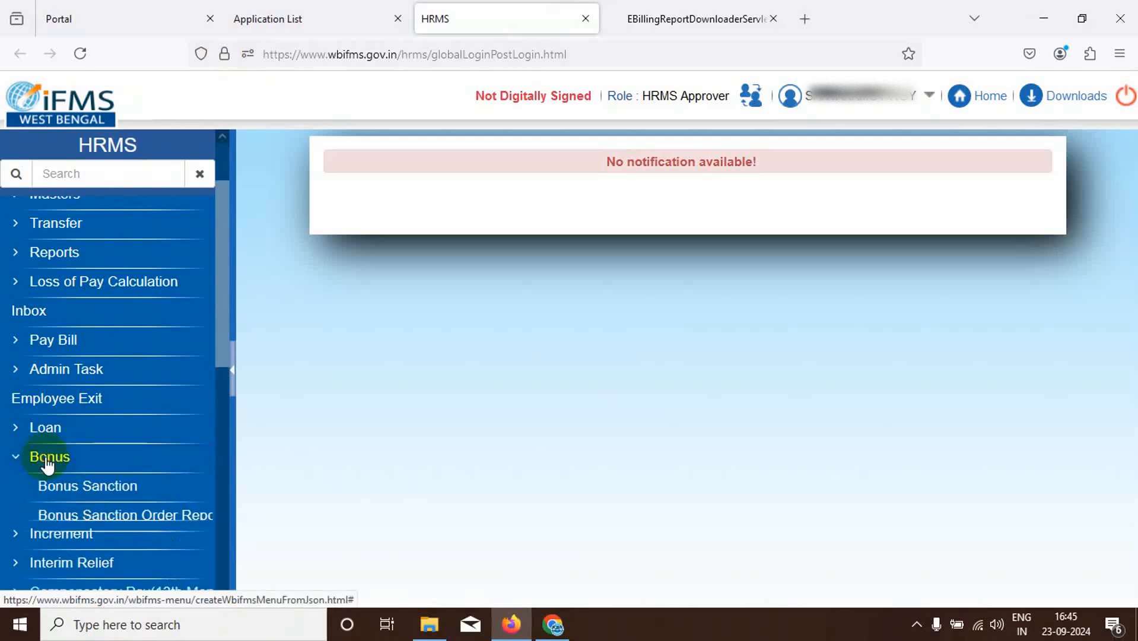
pyautogui.scroll(-3, 129, 432)
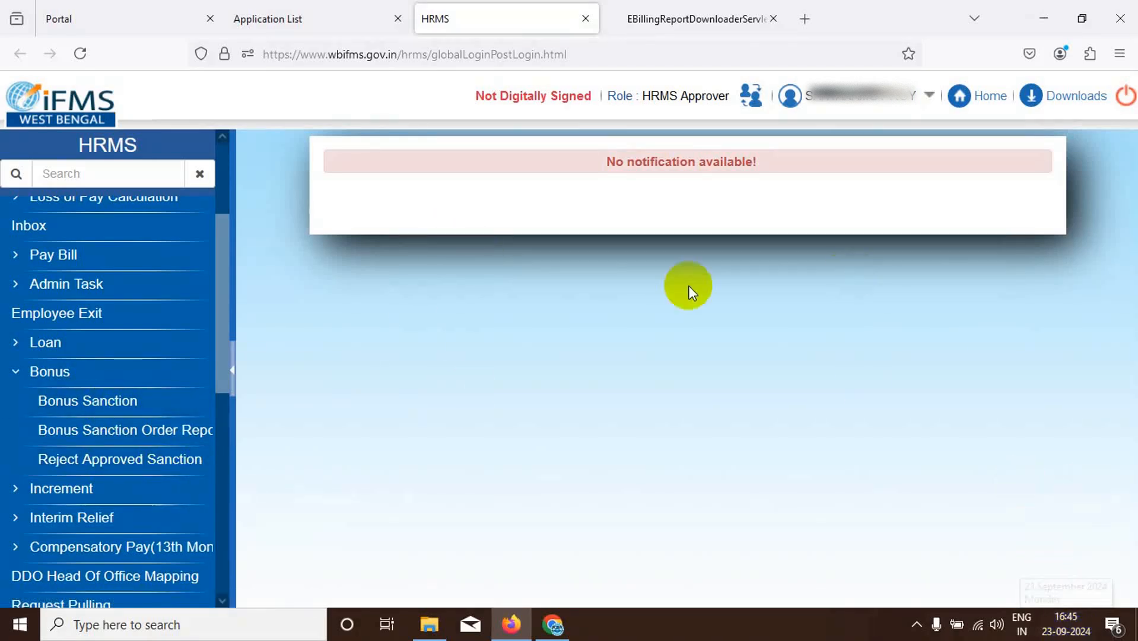
pyautogui.click(109, 402)
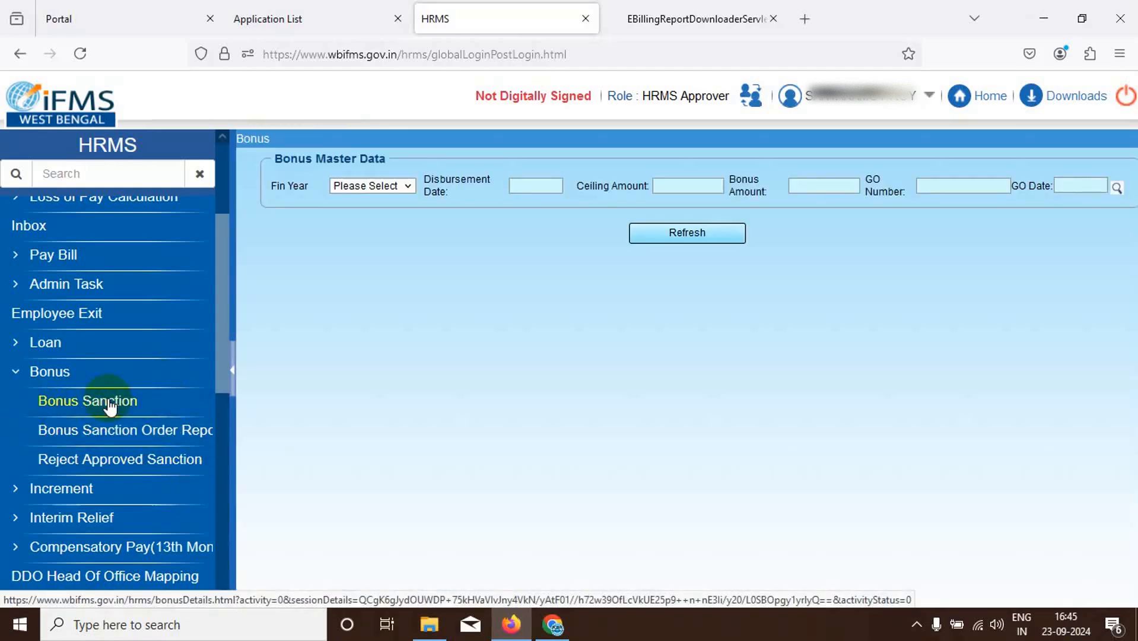
# Set the financial year to 2023-2024 and select the State Government bonus master for Hindu And Others with disbursement date 23/09/2024
pyautogui.click(407, 186)
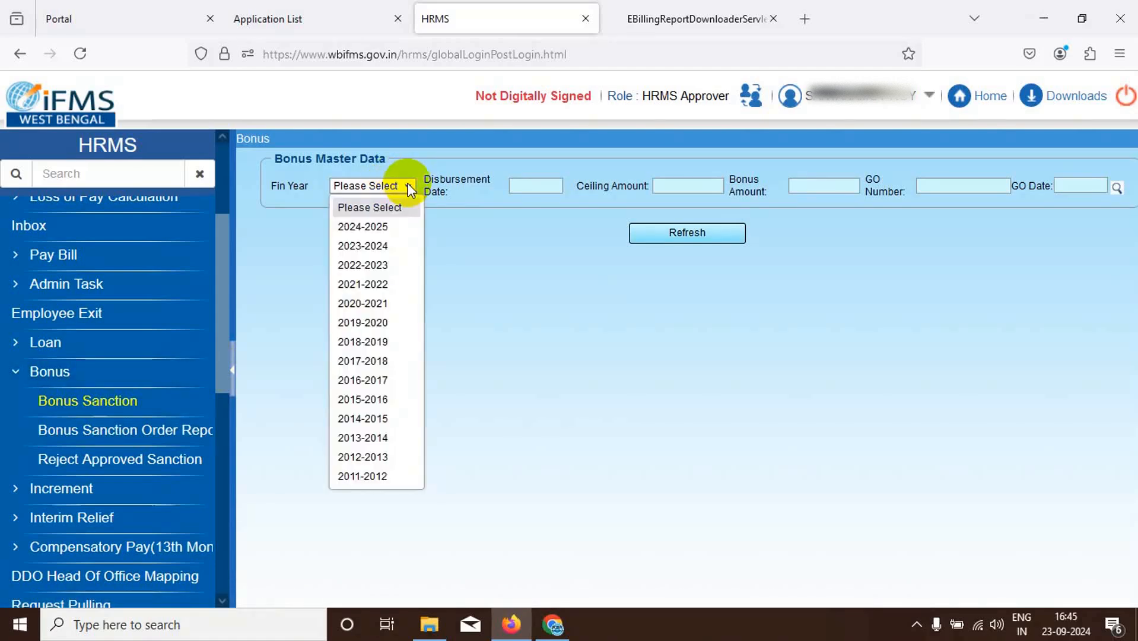
pyautogui.click(373, 247)
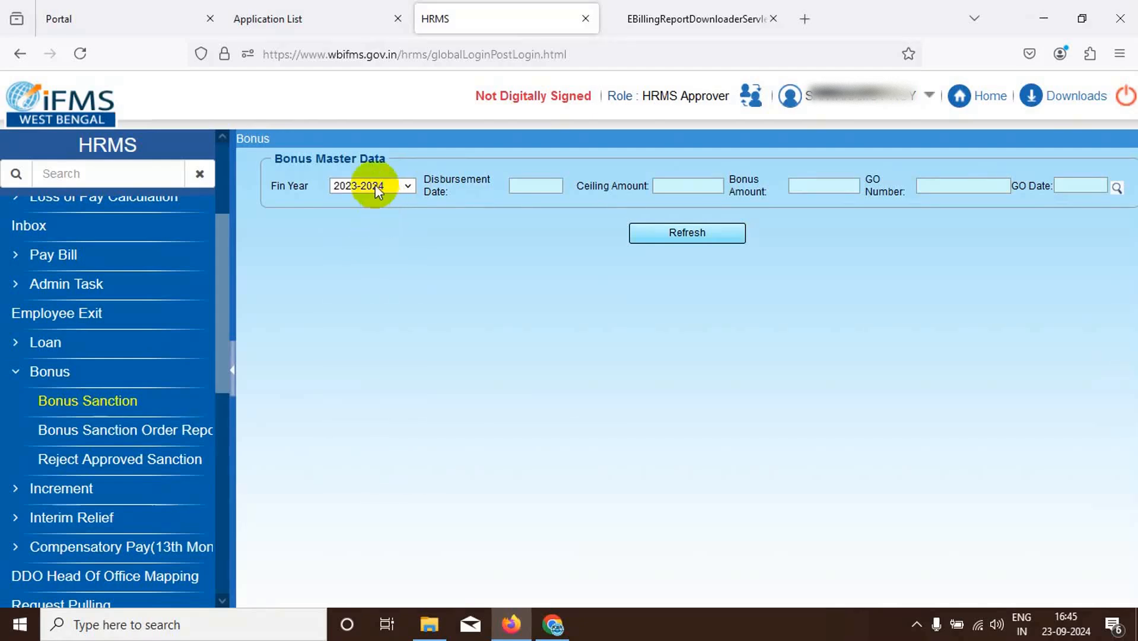
pyautogui.click(1116, 188)
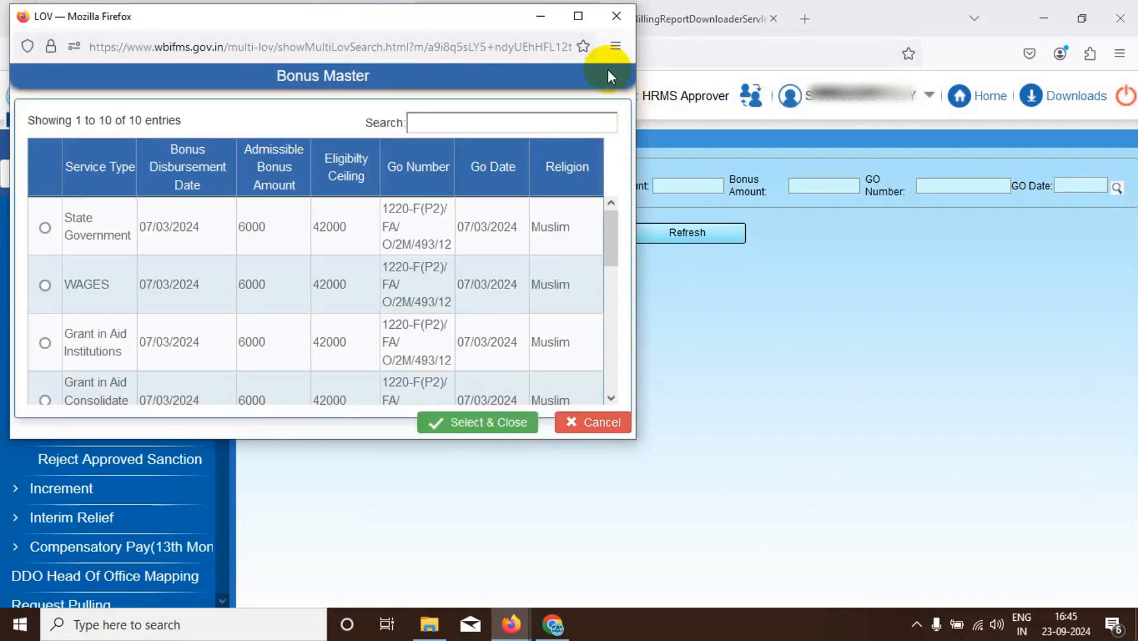
pyautogui.click(578, 19)
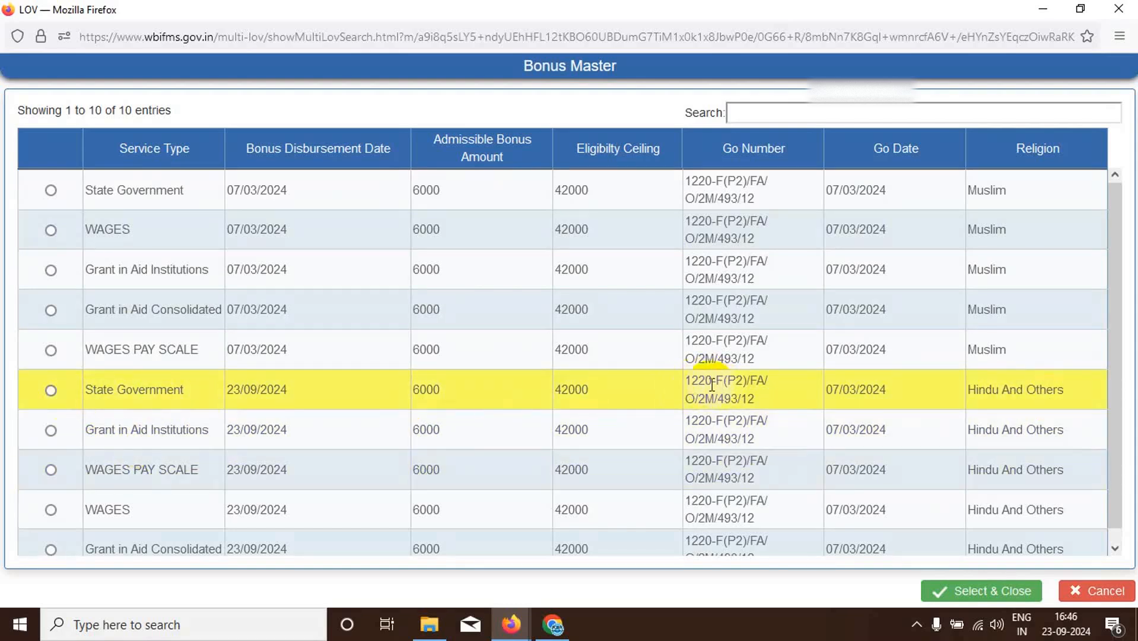
pyautogui.click(50, 391)
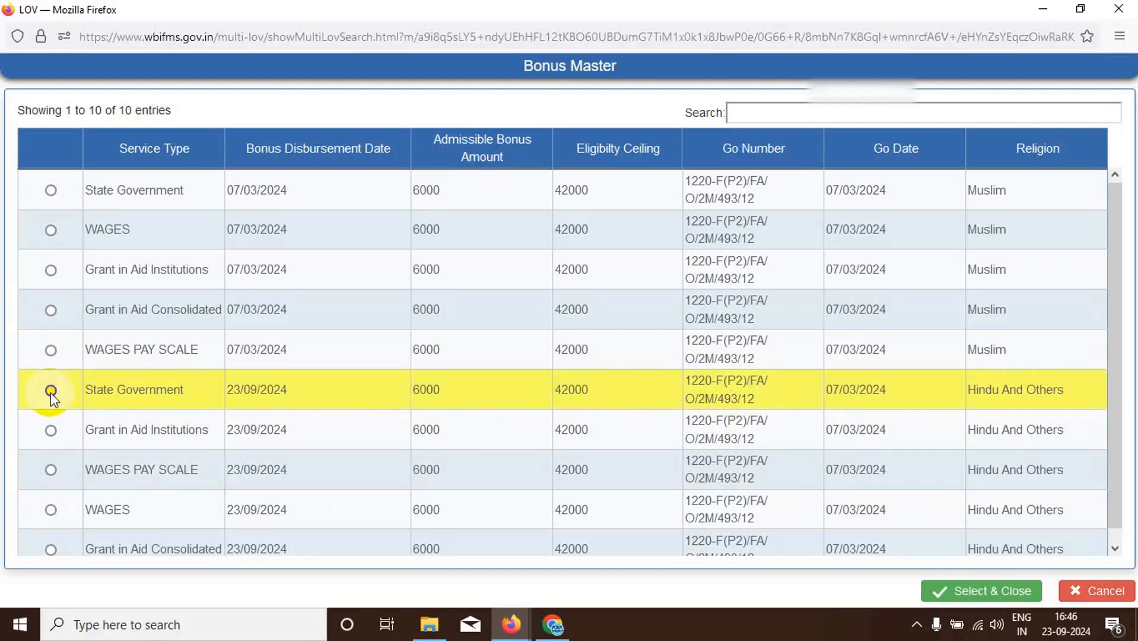
pyautogui.click(972, 591)
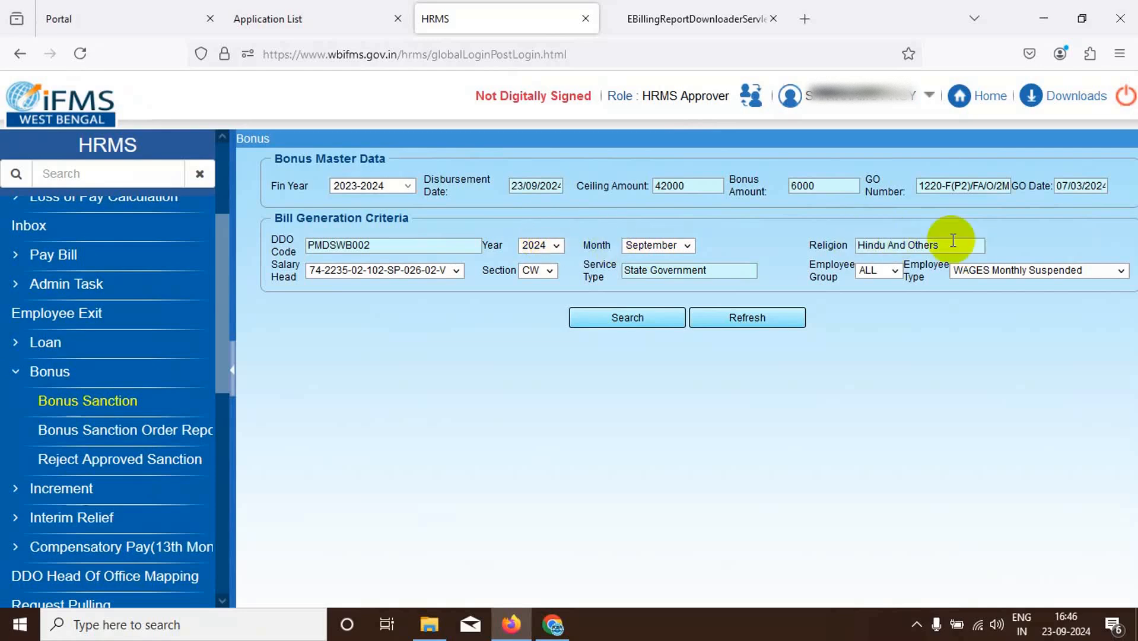
pyautogui.click(457, 271)
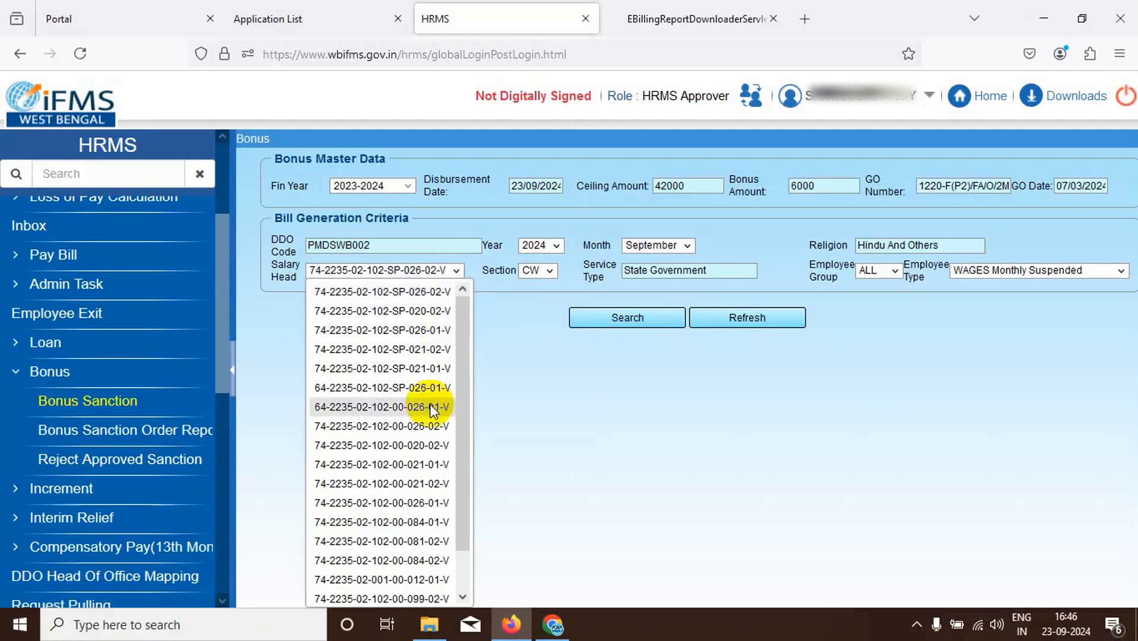
pyautogui.scroll(-1, 432, 409)
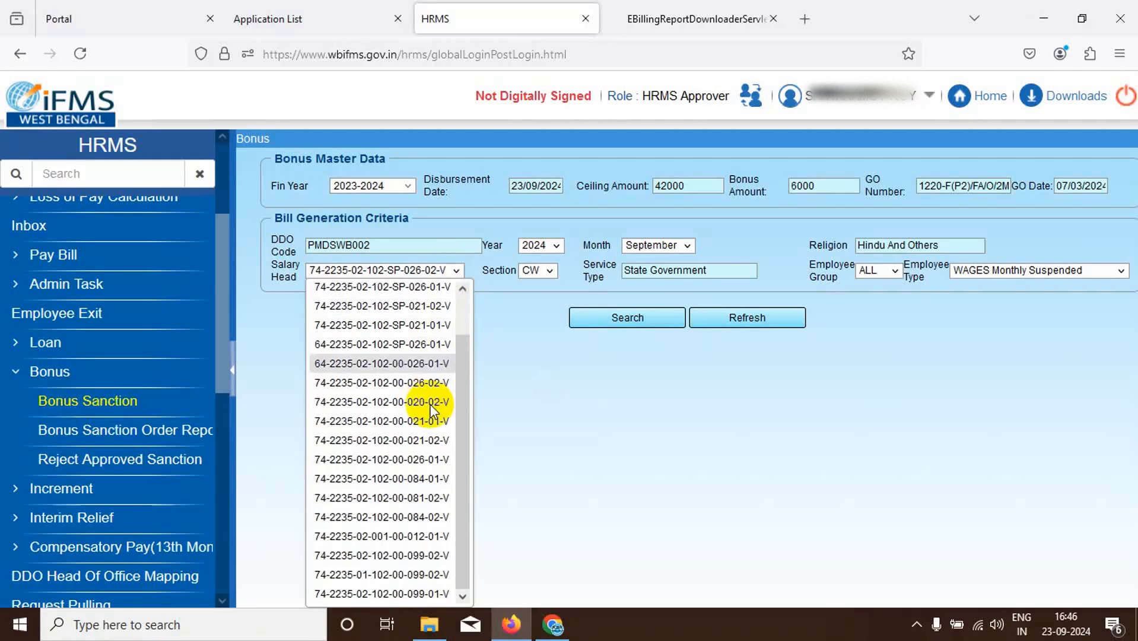
pyautogui.click(392, 540)
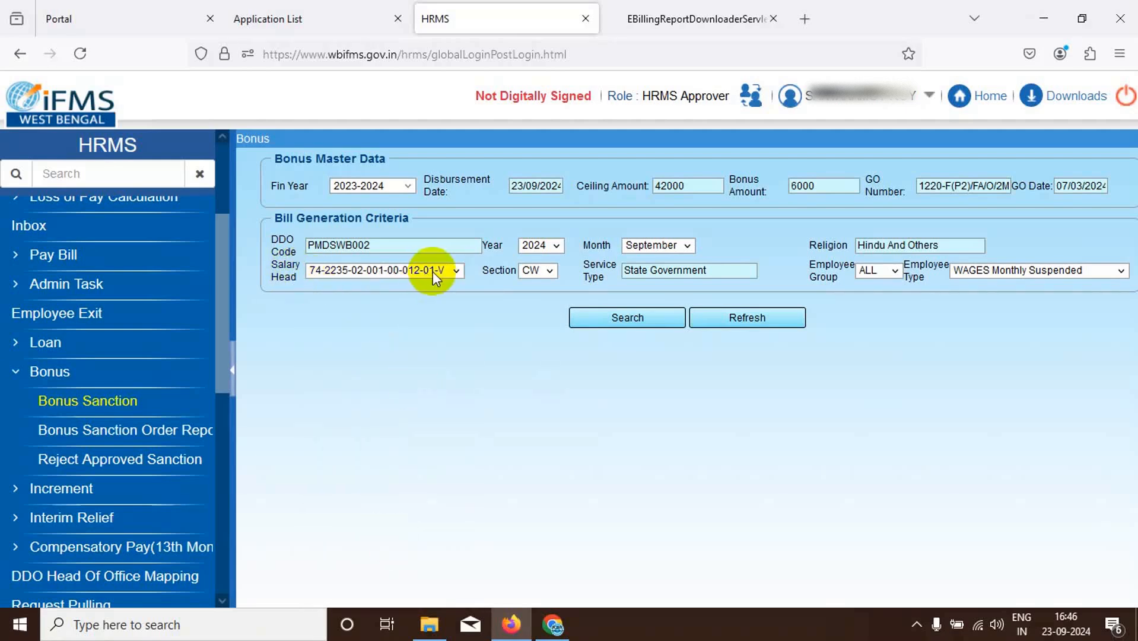
pyautogui.click(550, 272)
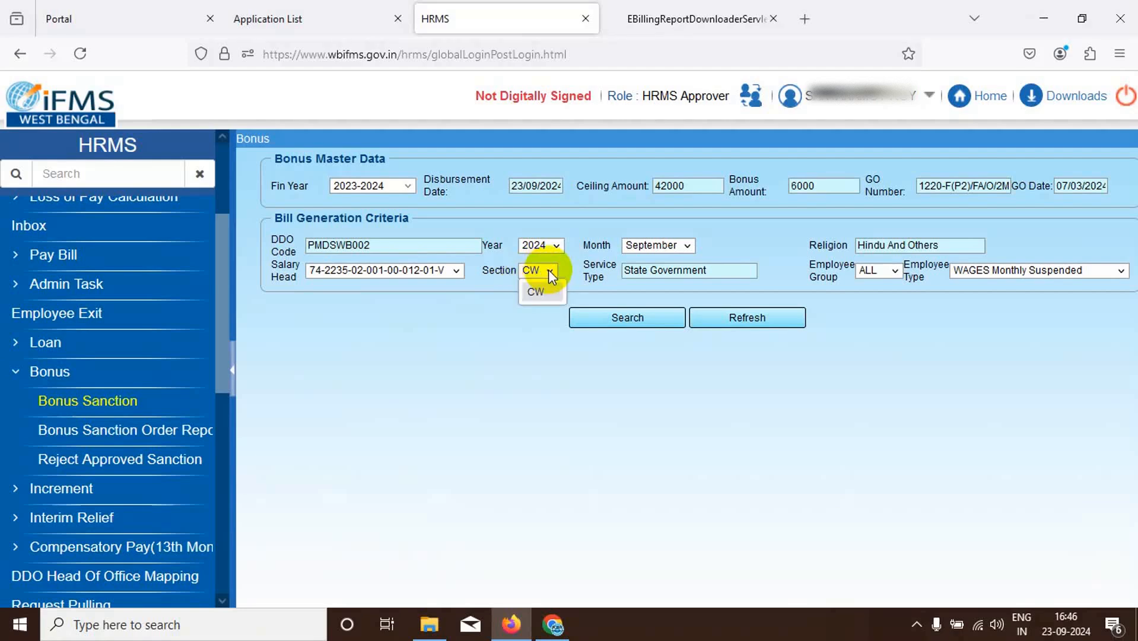
pyautogui.click(539, 294)
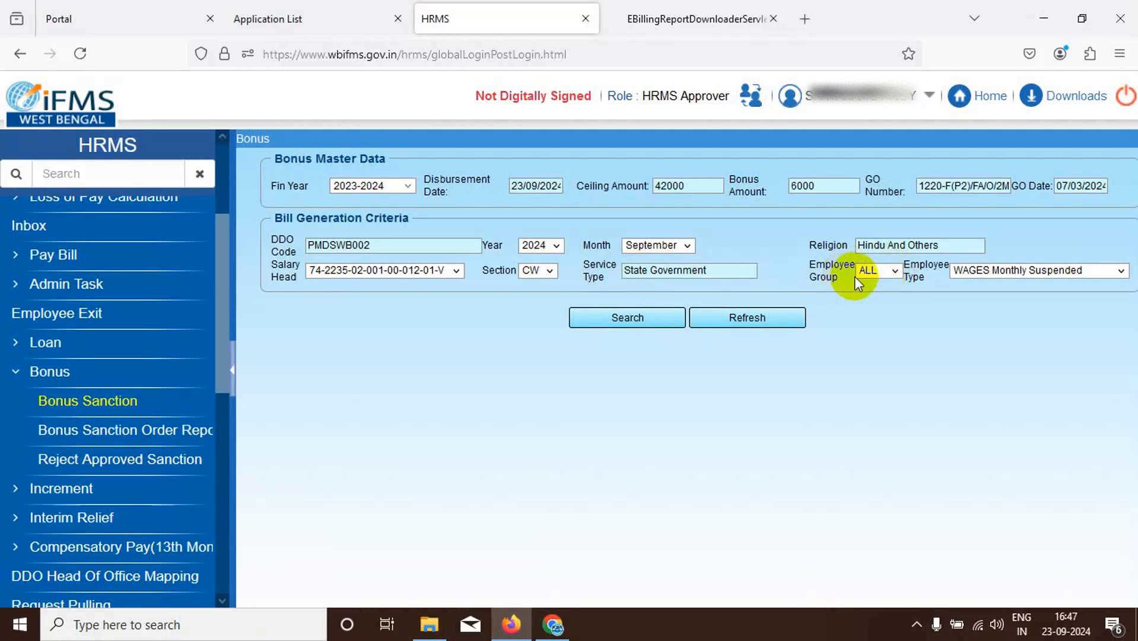
# Review the Employee Group options and select ALL for the bill generation criteria
pyautogui.click(893, 274)
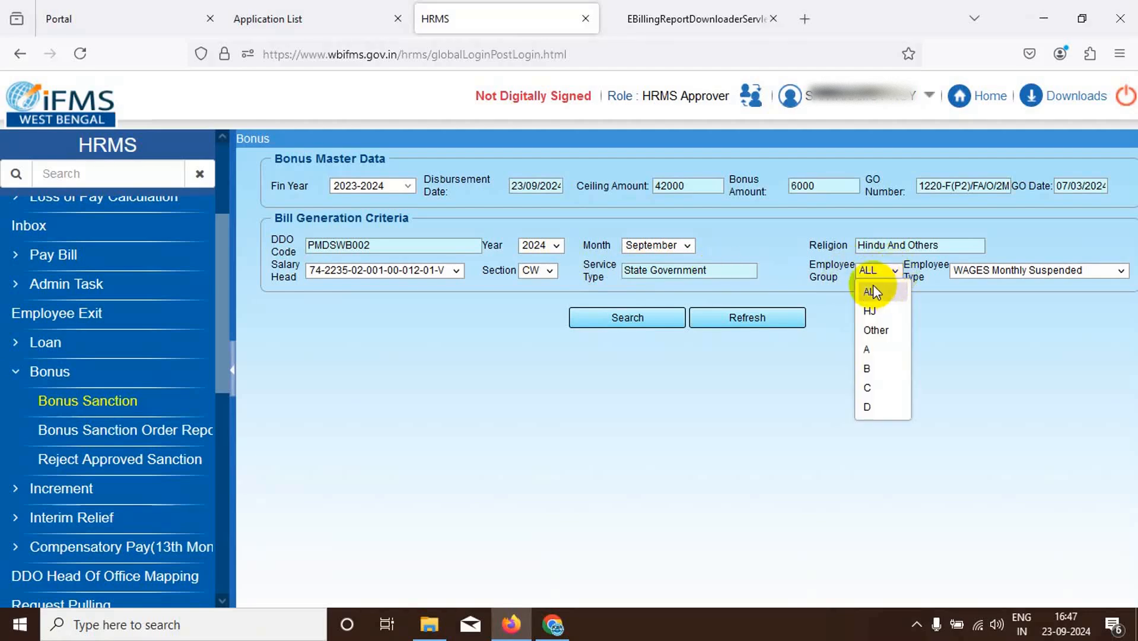
pyautogui.click(827, 407)
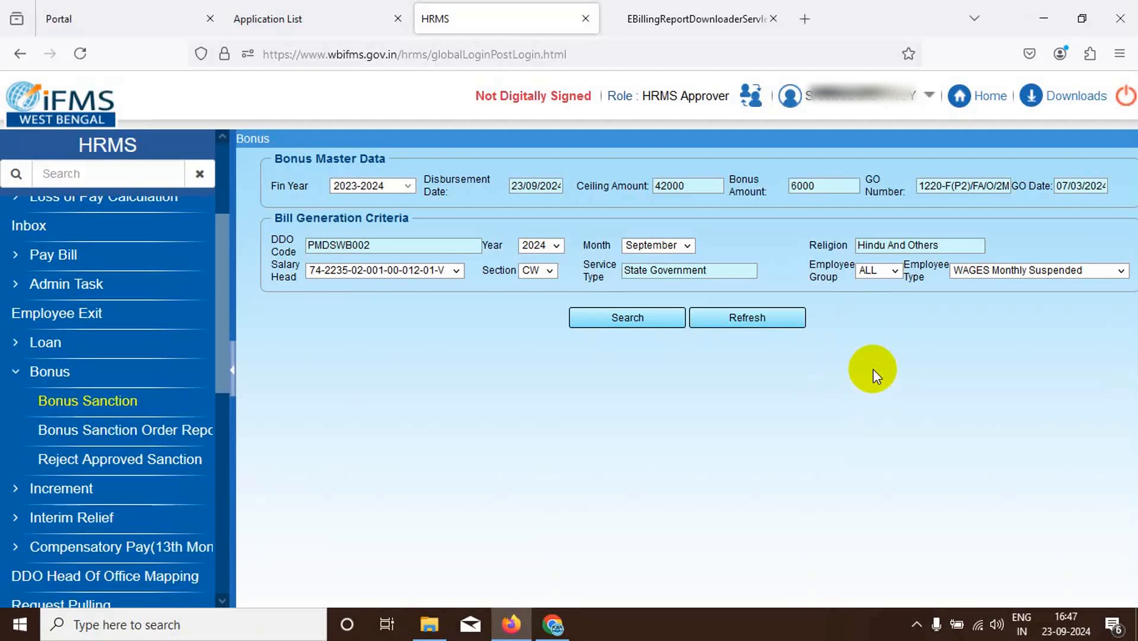
pyautogui.click(893, 268)
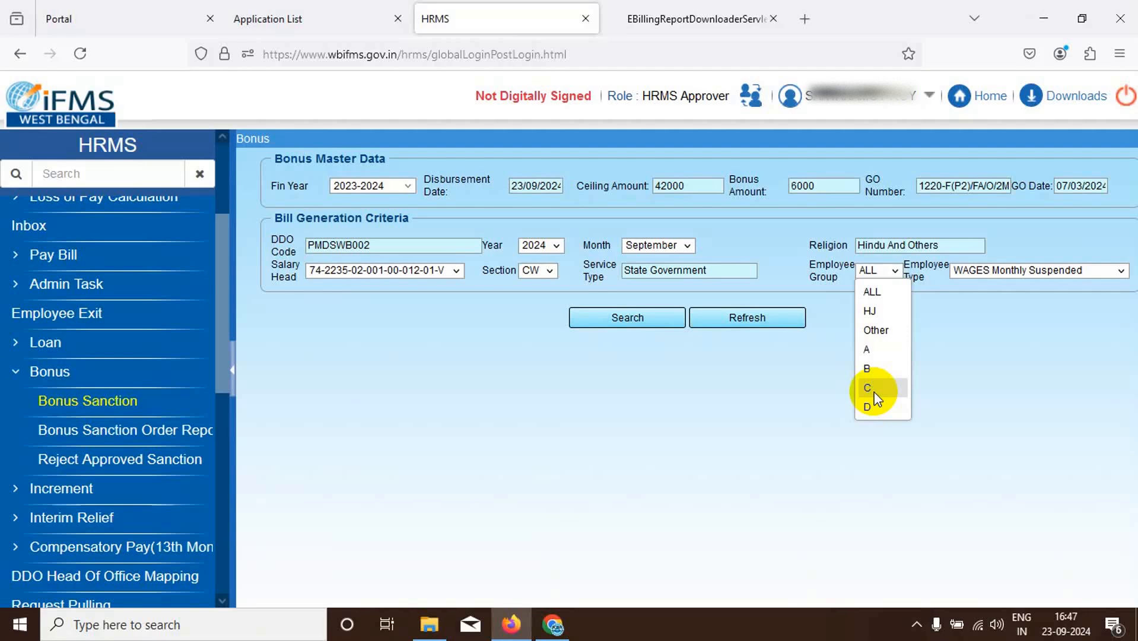
pyautogui.click(865, 291)
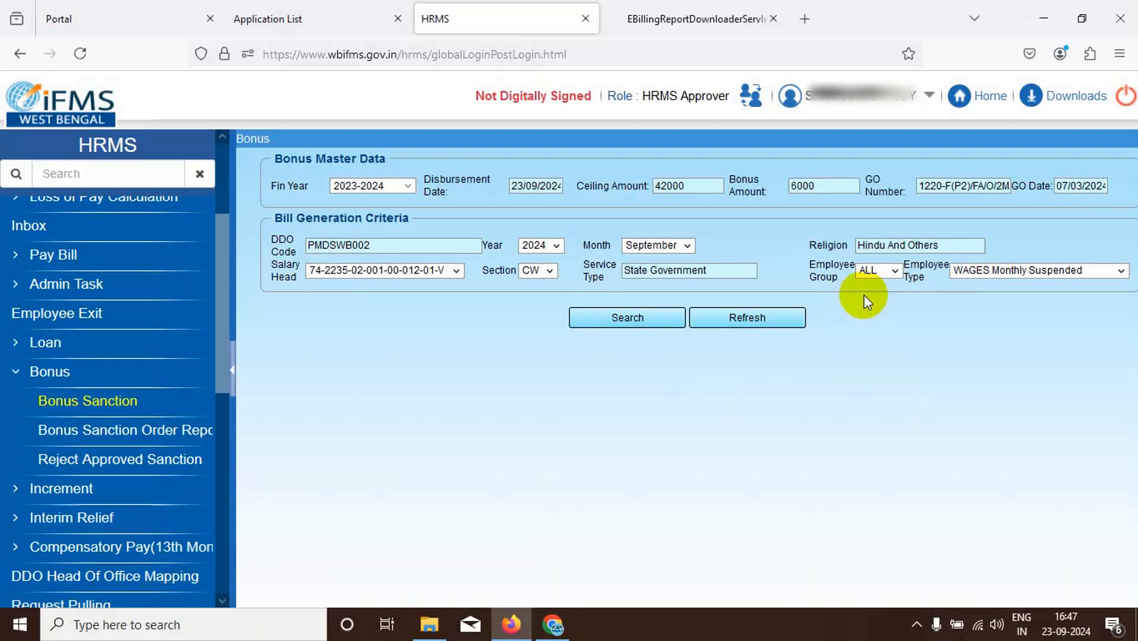
# Set the Employee Type to Employed and search for the matching employees' bonus details
pyautogui.click(1081, 274)
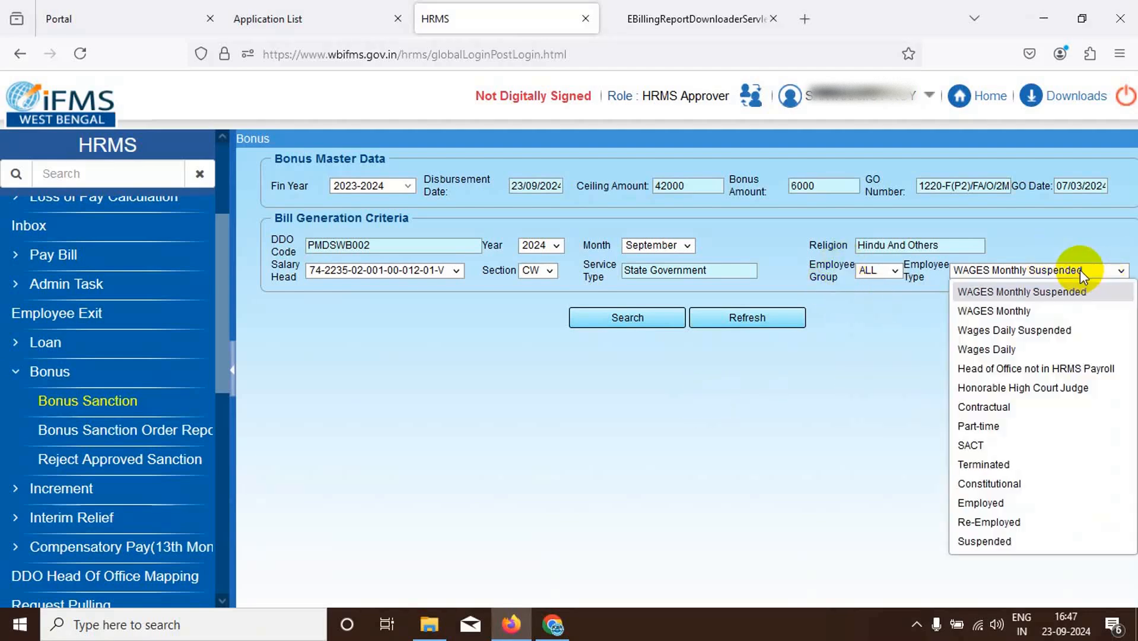
pyautogui.click(1001, 503)
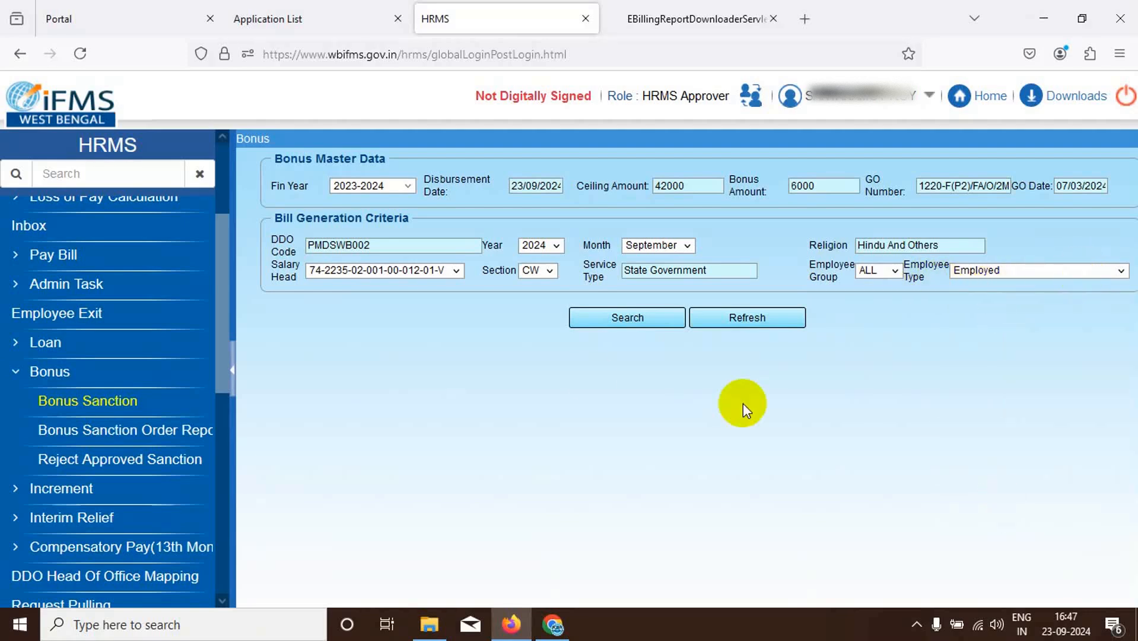
pyautogui.click(621, 318)
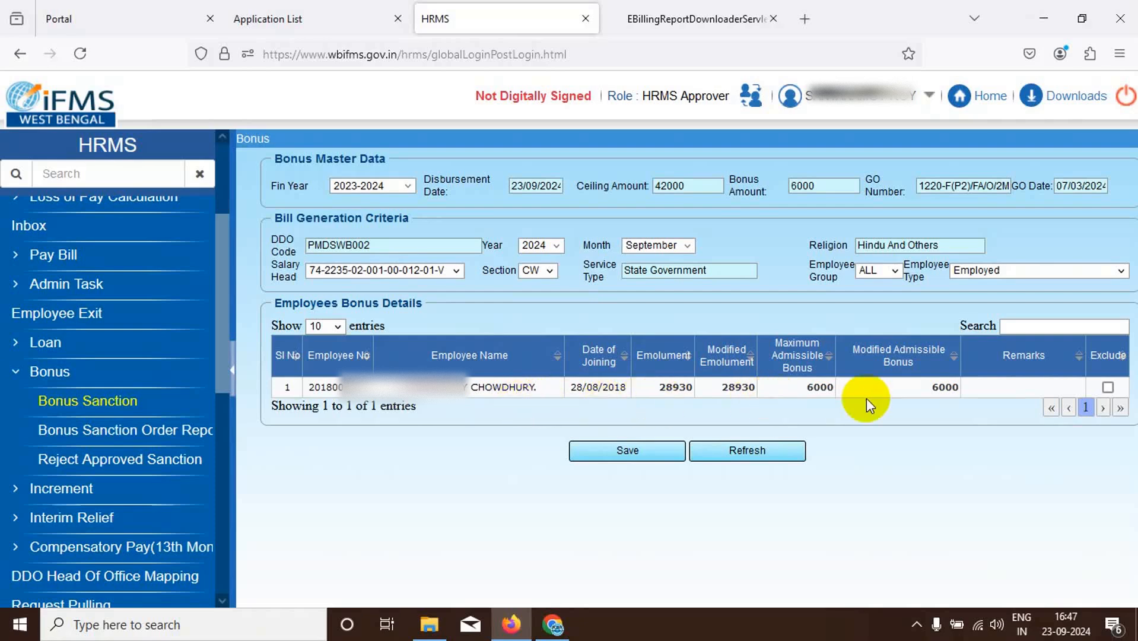
# Save the bonus details with the listed employee kept in the sanction rather than excluded
pyautogui.click(1107, 389)
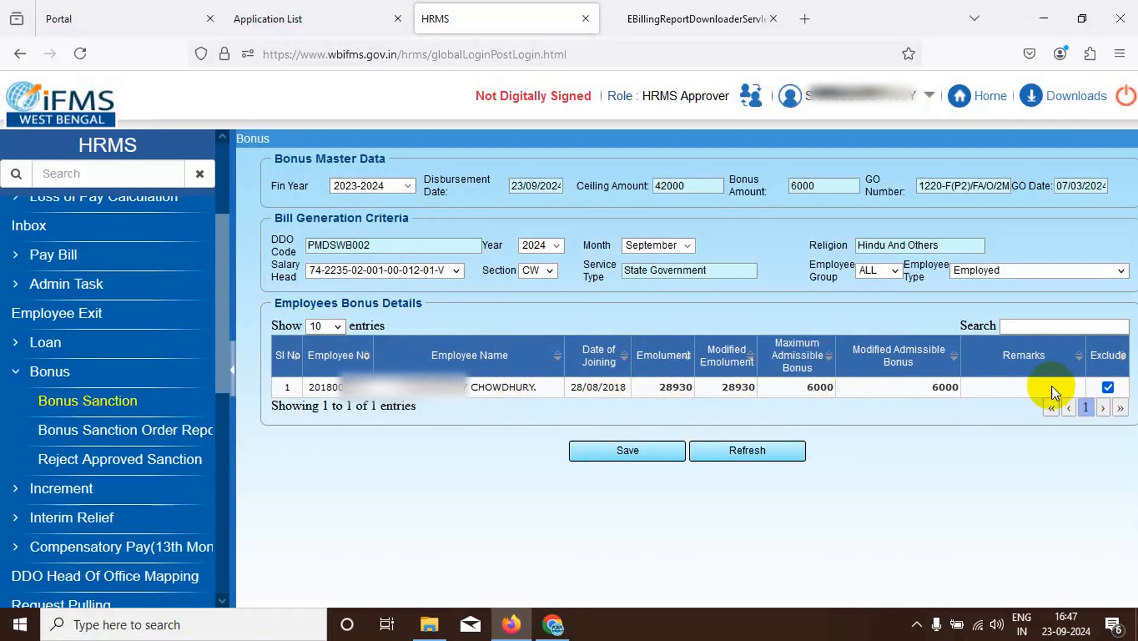
pyautogui.click(1107, 387)
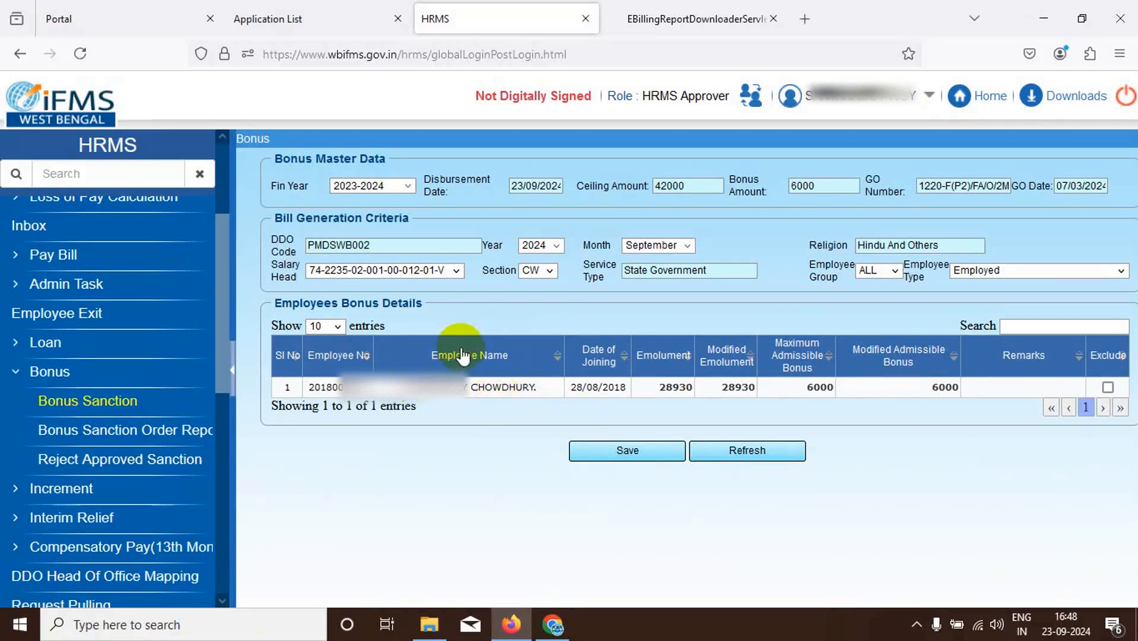
pyautogui.click(634, 452)
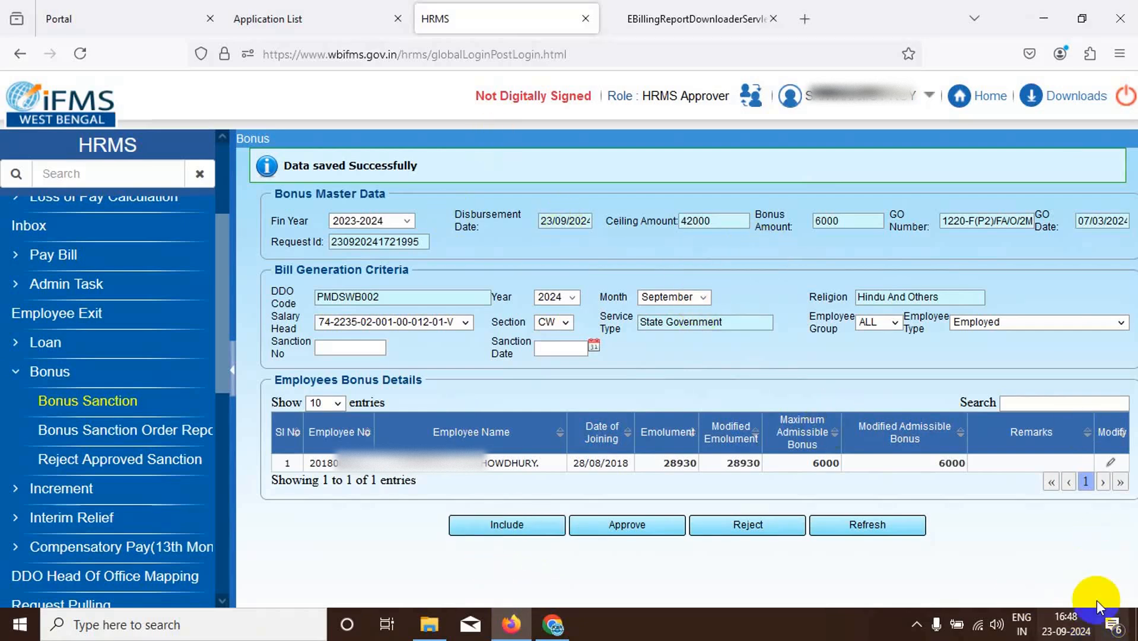
# Approve the bonus sanction with sanction number 216/ICDS/PTP-I and sanction date 23/09/2024
pyautogui.click(343, 350)
pyautogui.write('216')
pyautogui.write('/')
pyautogui.write('ICDS')
pyautogui.write('/PTP-')
pyautogui.write('1')
pyautogui.press('Home')
pyautogui.click(595, 345)
pyautogui.click(577, 468)
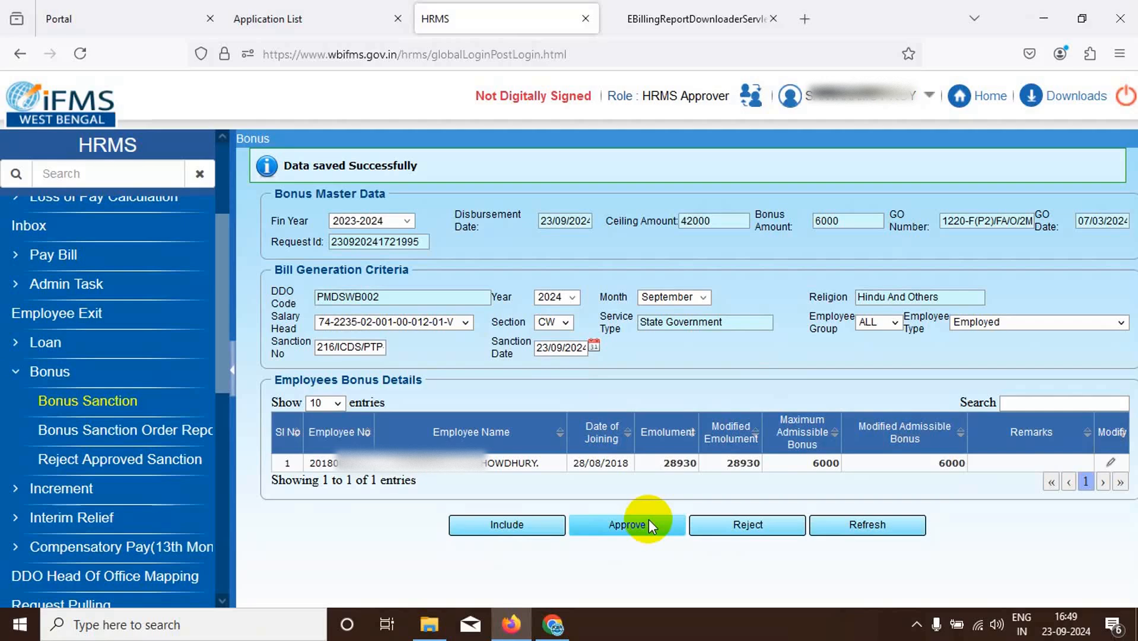
pyautogui.click(630, 528)
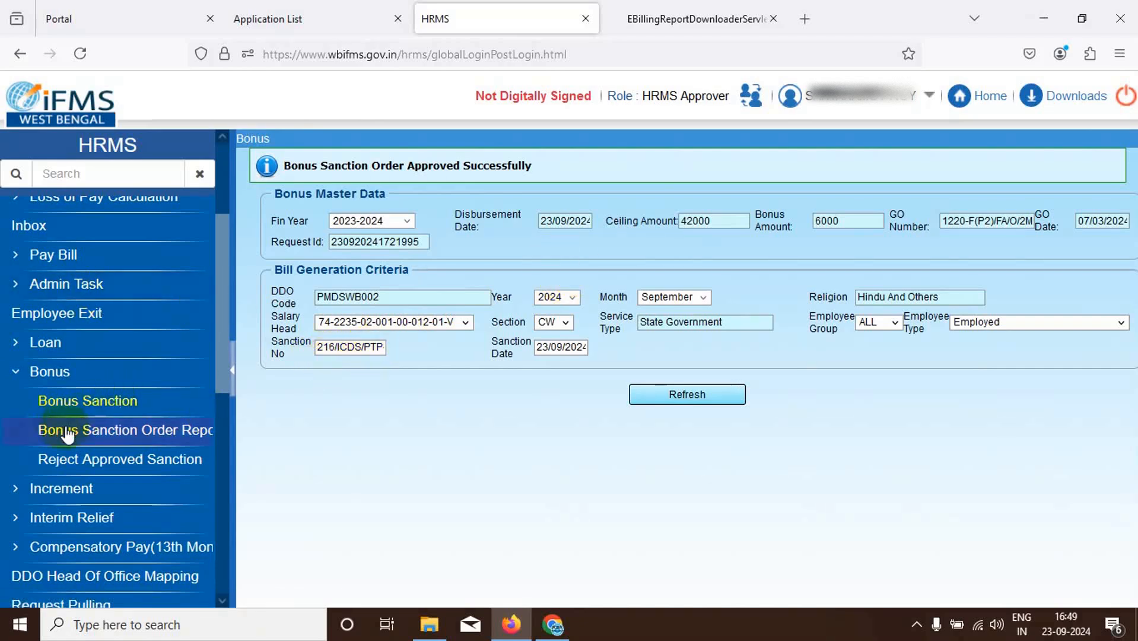
# Generate the bonus sanction order report for 2023-2024 and sanction order 216/ICDS/PTP-I, and read through the resulting PDF
pyautogui.click(142, 432)
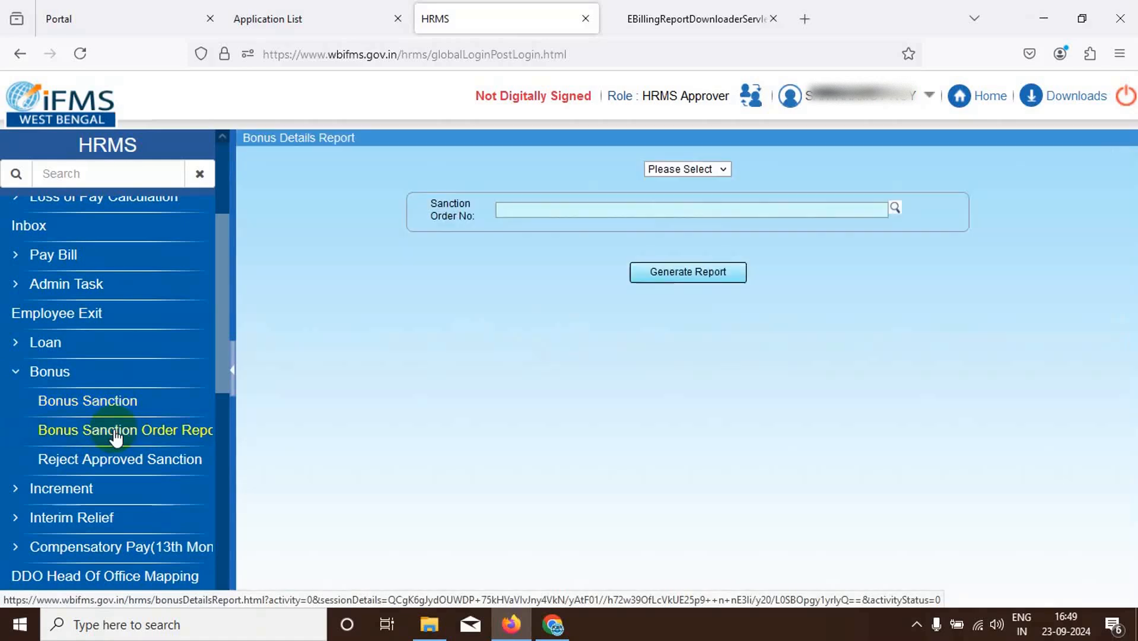
pyautogui.click(722, 169)
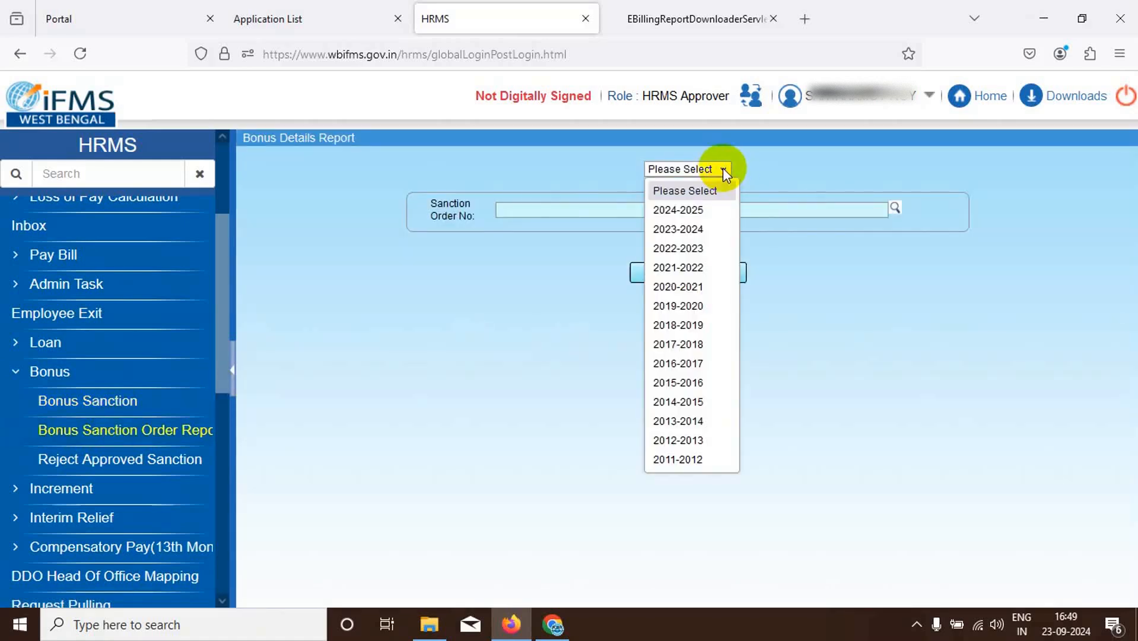
pyautogui.click(704, 231)
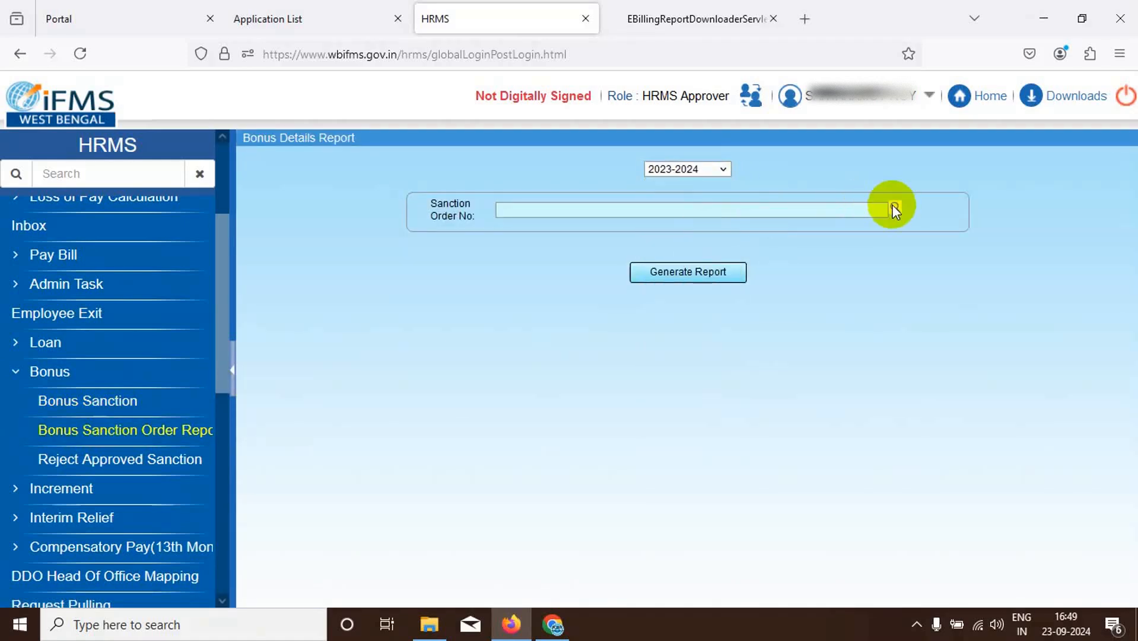
pyautogui.click(895, 209)
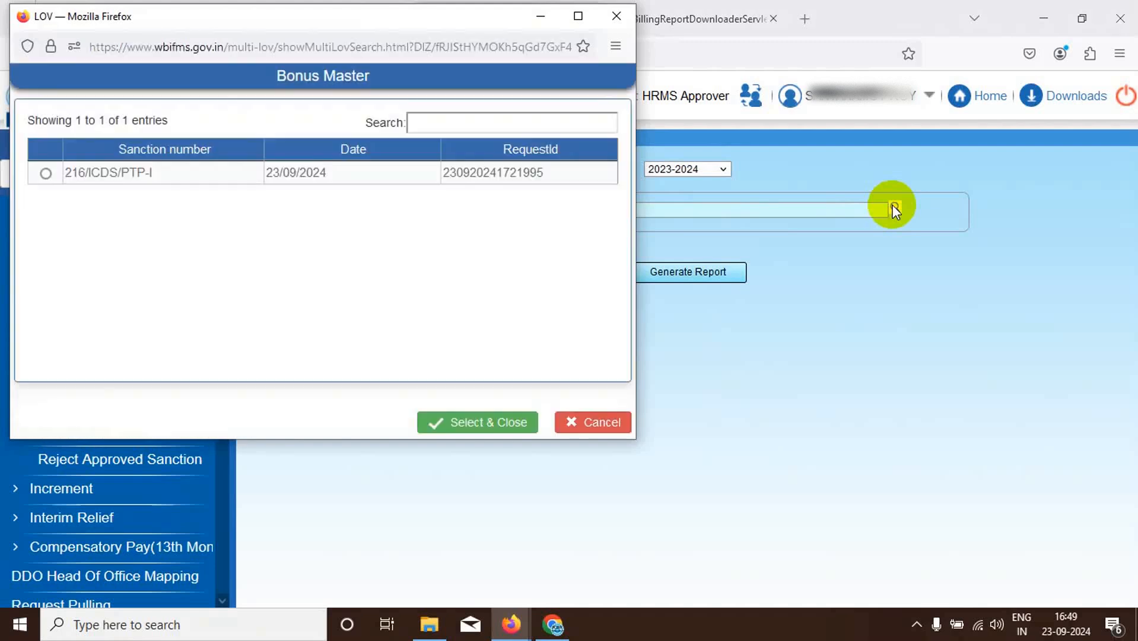
pyautogui.doubleClick(98, 173)
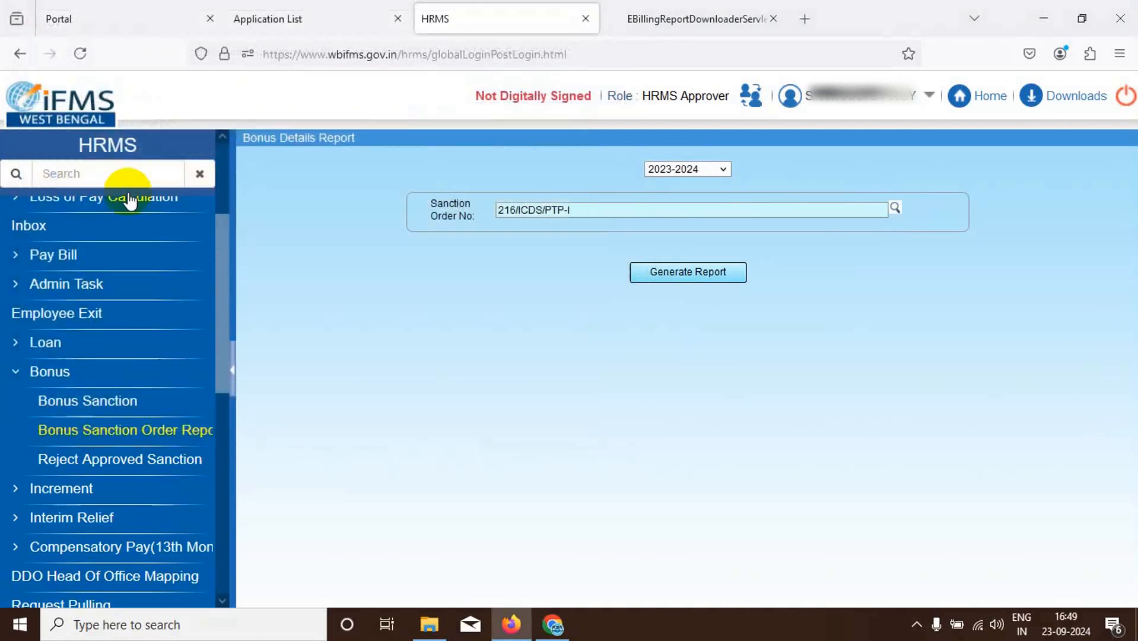
pyautogui.click(685, 271)
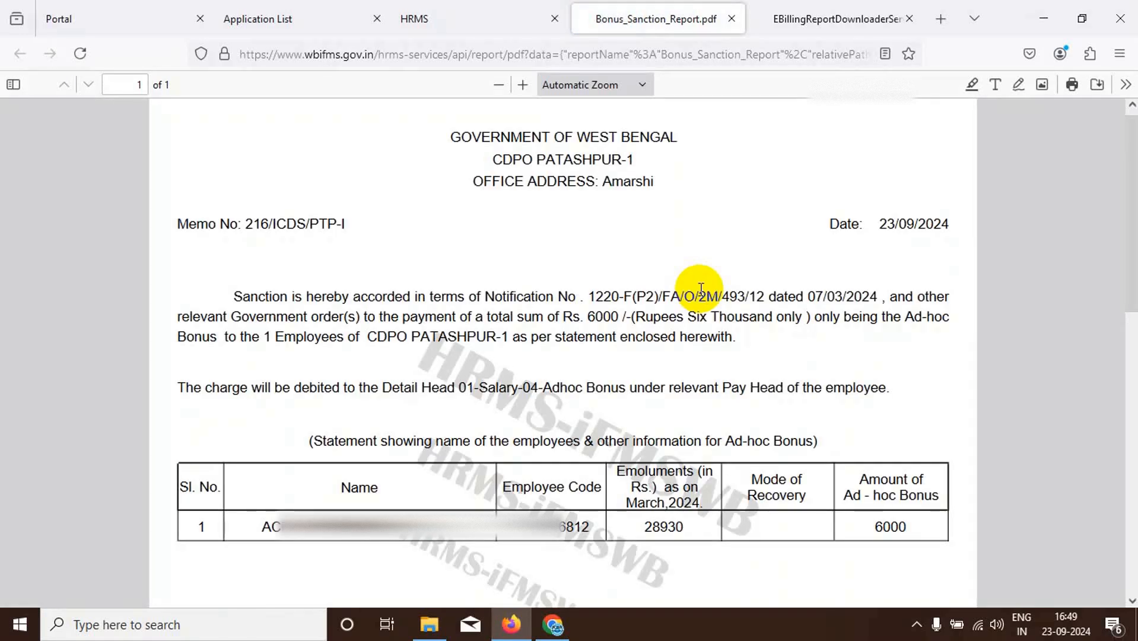
pyautogui.scroll(-10, 701, 289)
pyautogui.scroll(-3, 785, 394)
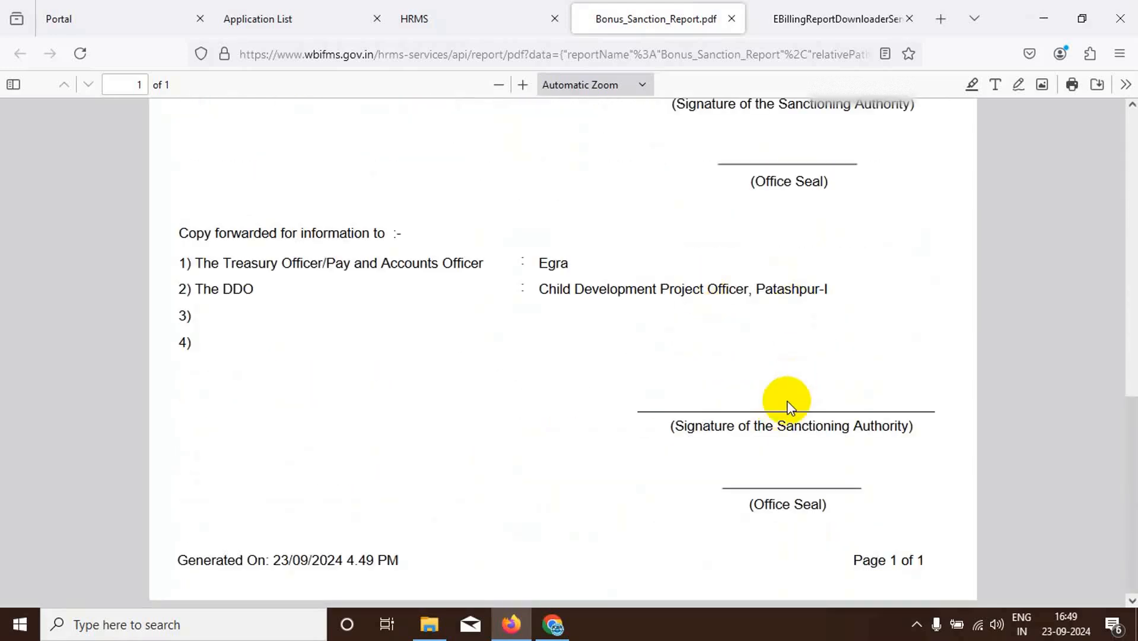
pyautogui.scroll(3, 790, 407)
pyautogui.scroll(-3, 789, 407)
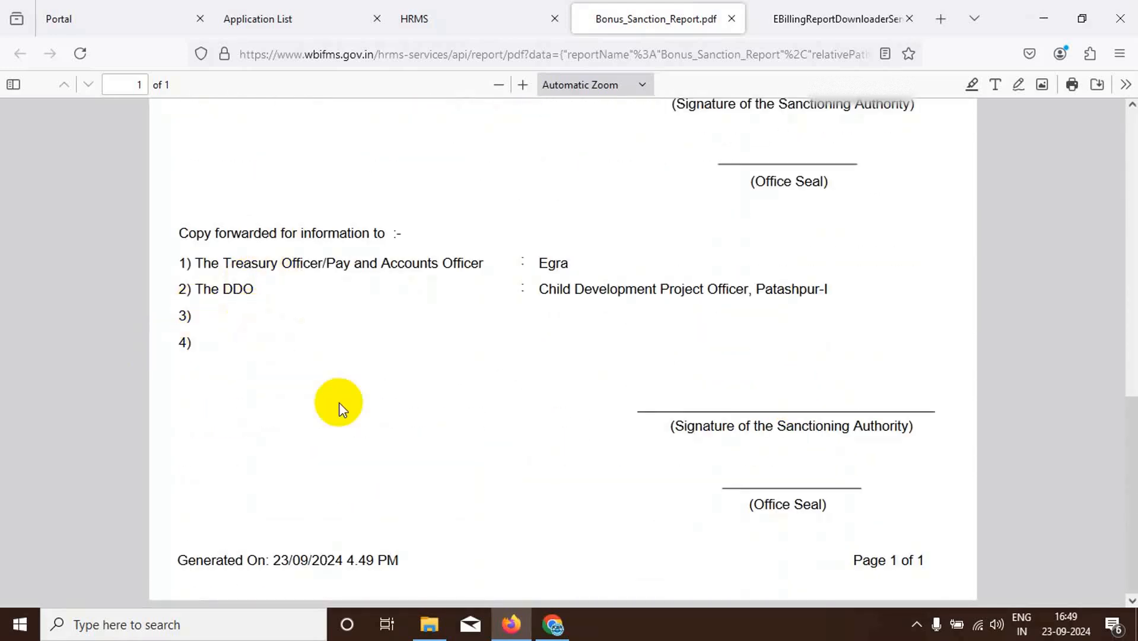
# Back in HRMS, set up pay bill generation for an Other Bill of type Bonus Bill using sanction 216/ICDS/PTP-I dated 23/09/2024
pyautogui.click(446, 13)
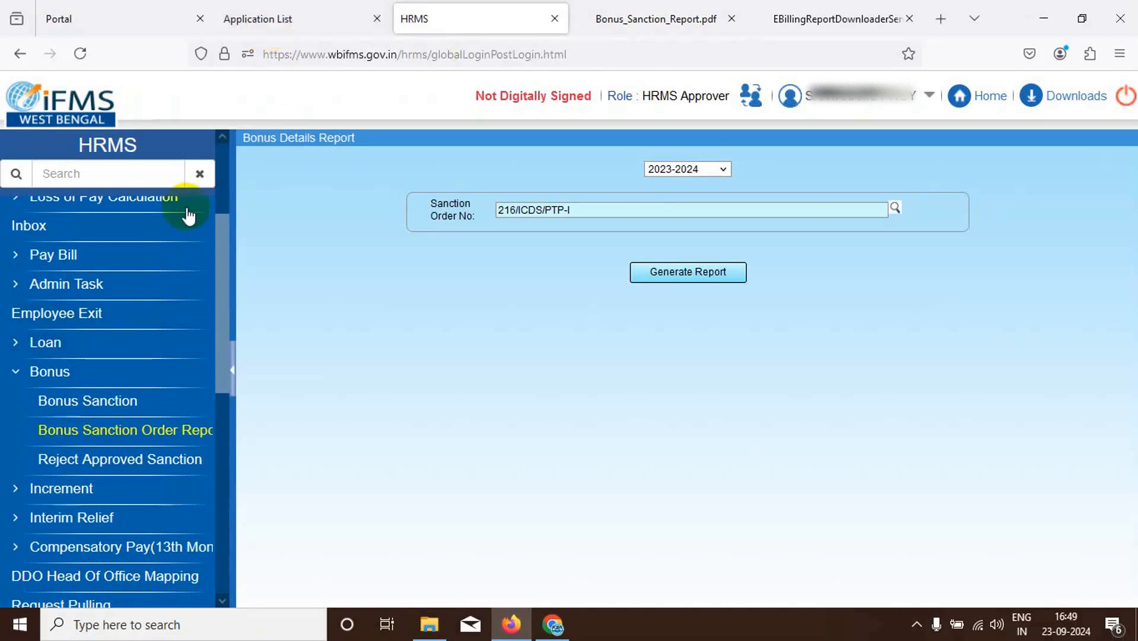
pyautogui.scroll(3, 123, 285)
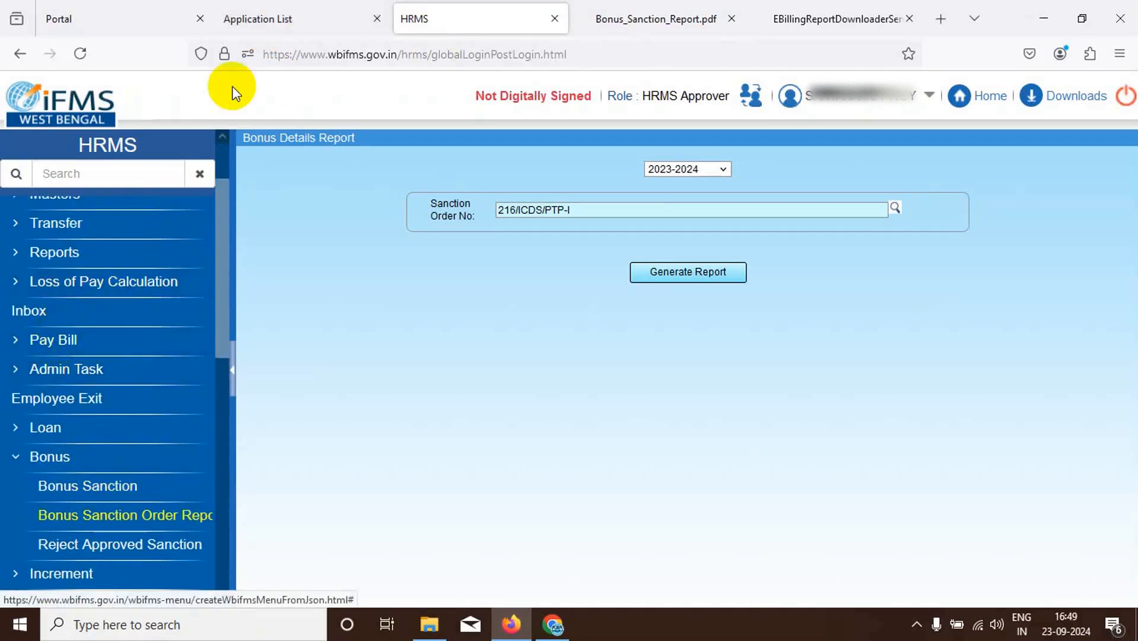
pyautogui.click(58, 348)
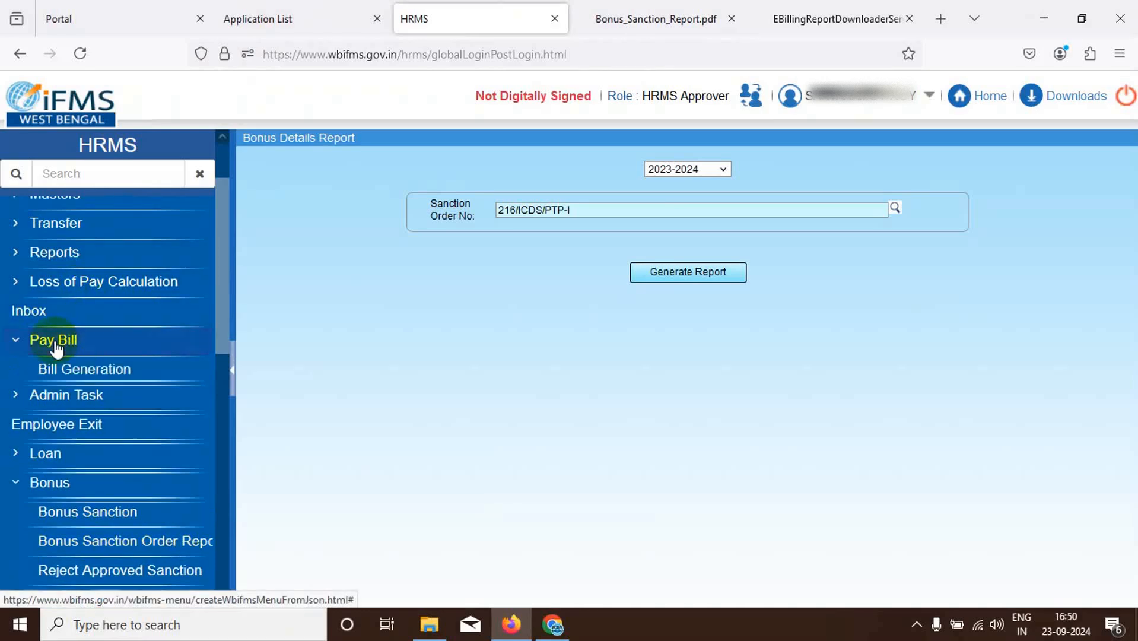
pyautogui.click(82, 376)
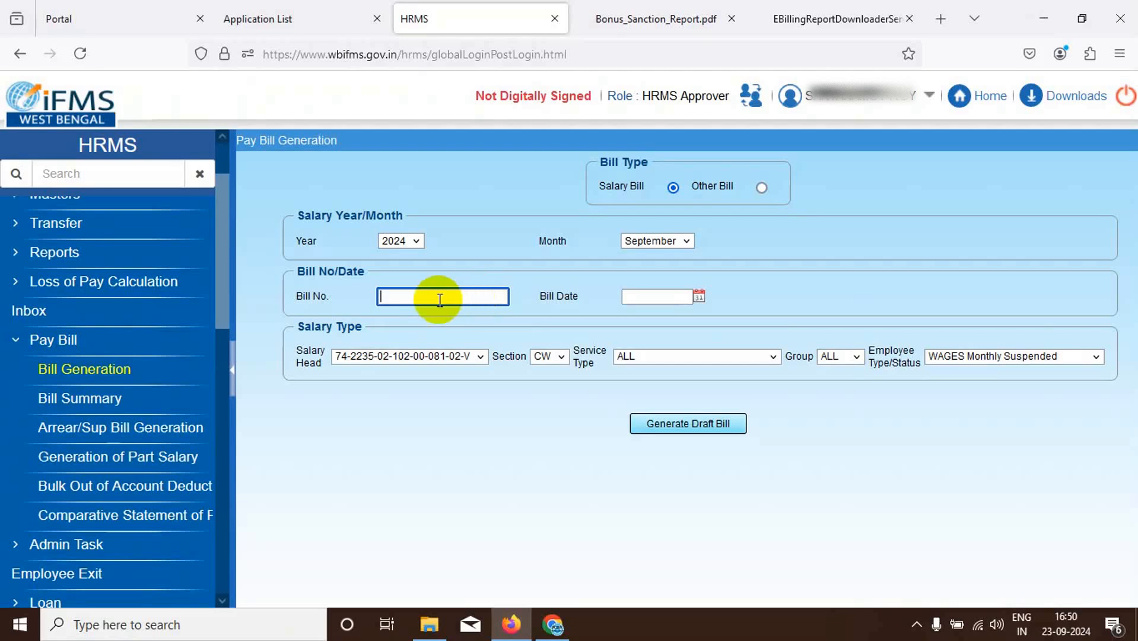
pyautogui.click(762, 189)
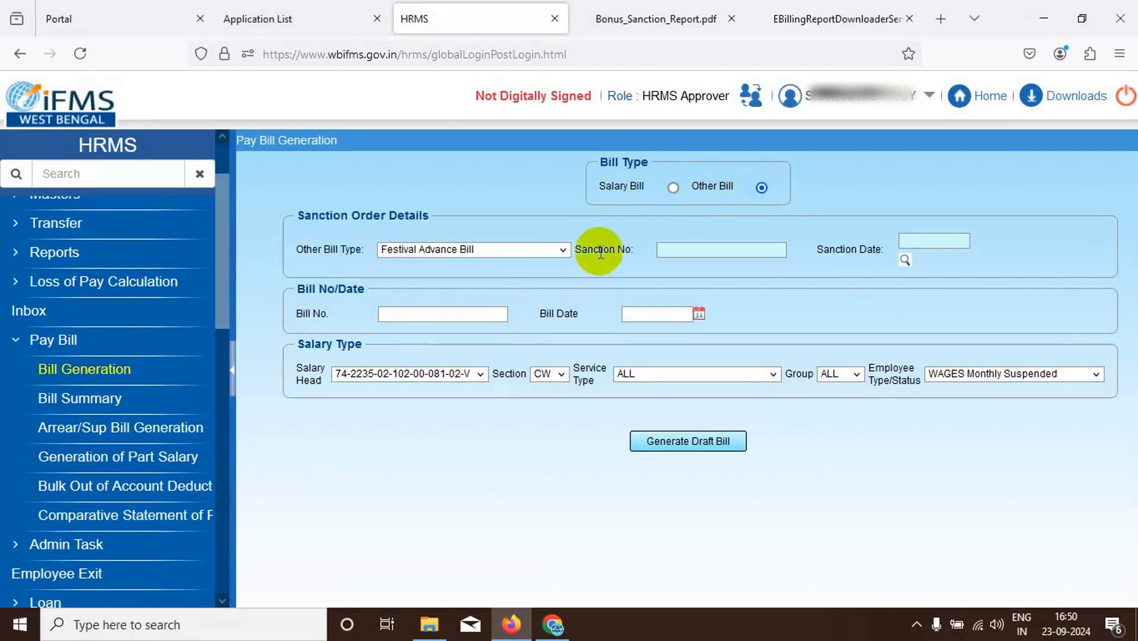
pyautogui.click(561, 252)
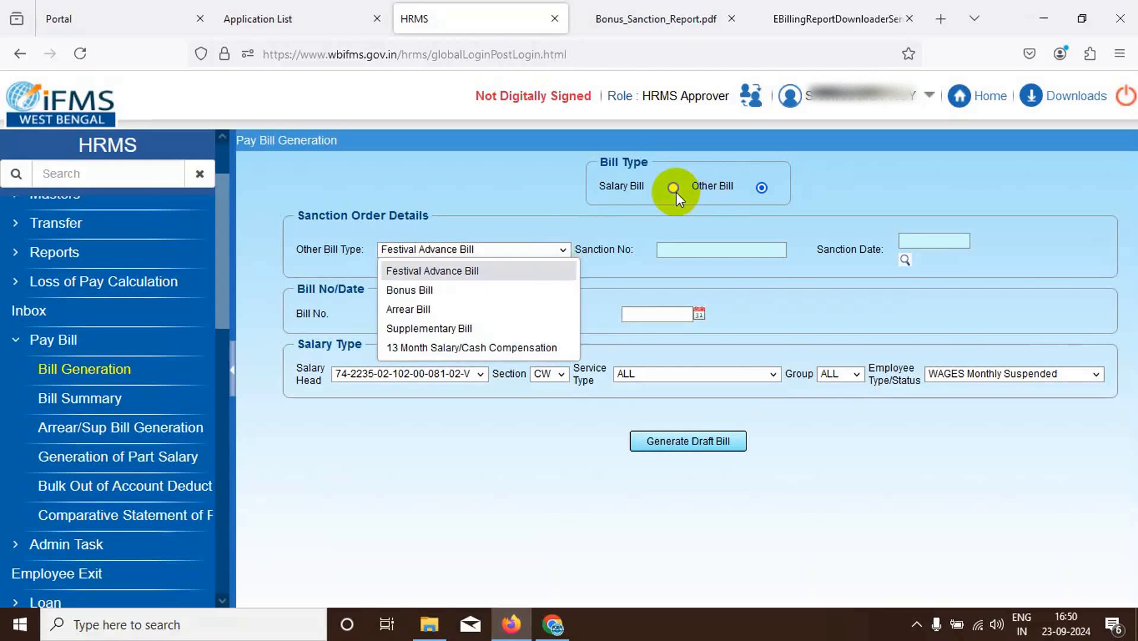
pyautogui.click(419, 291)
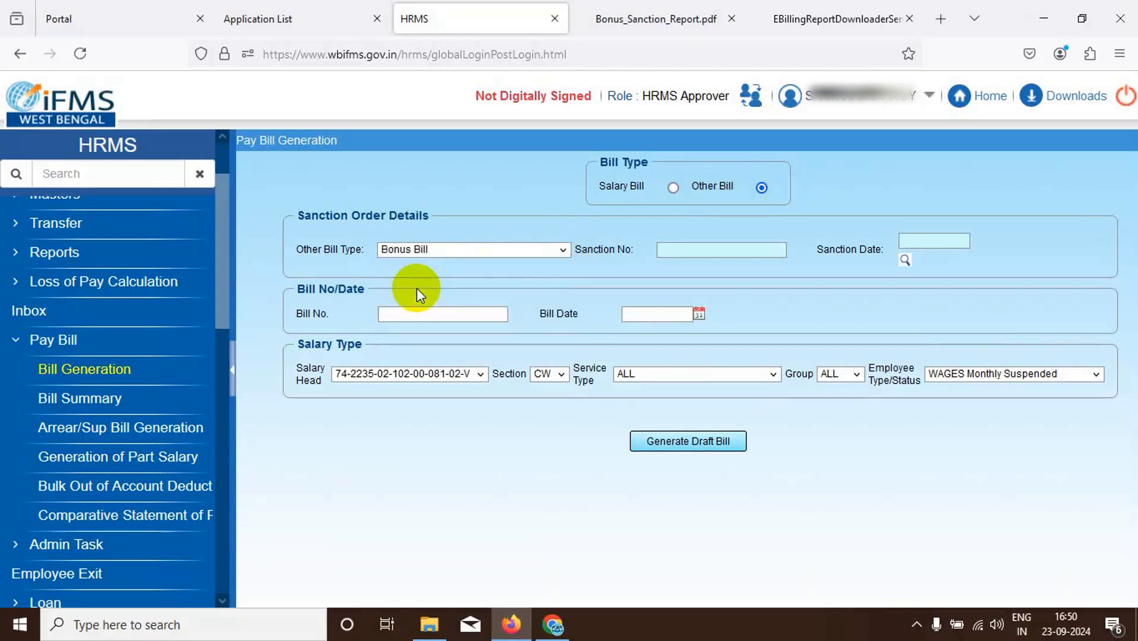
pyautogui.click(905, 260)
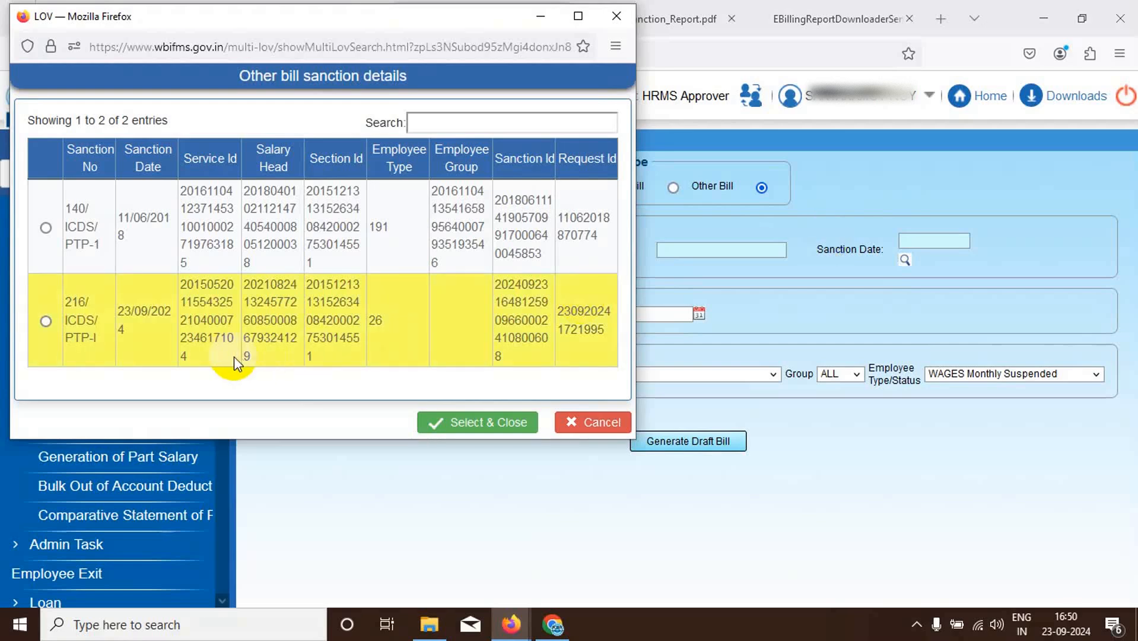
pyautogui.doubleClick(328, 334)
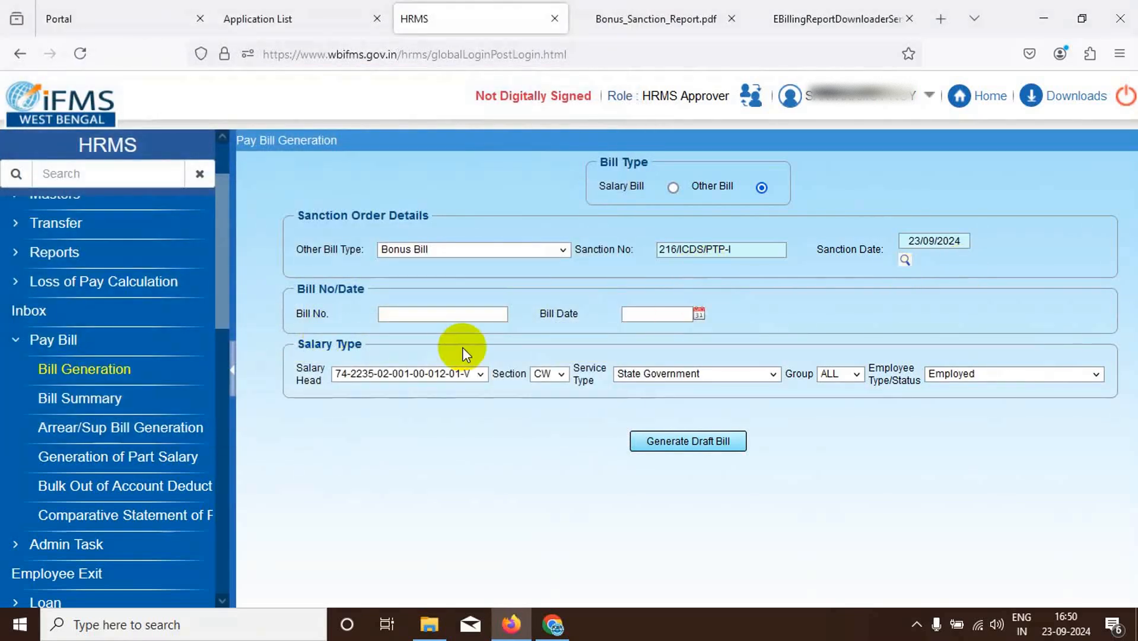
# Generate the draft bonus bill with bill number 23 and bill date 23/09/2024
pyautogui.click(422, 312)
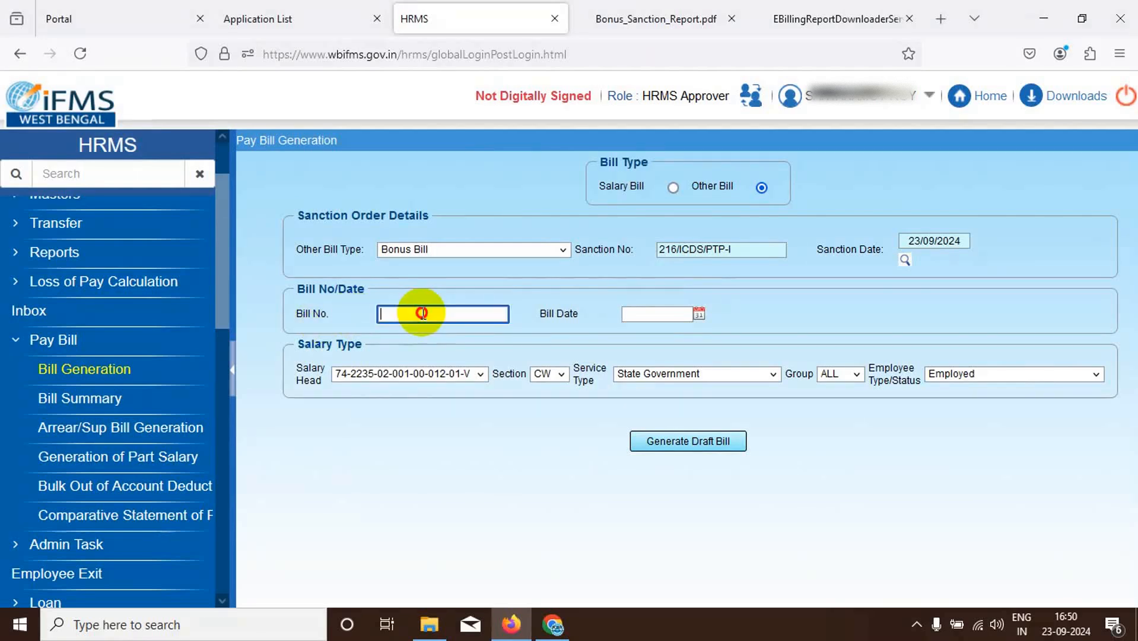
pyautogui.write('23')
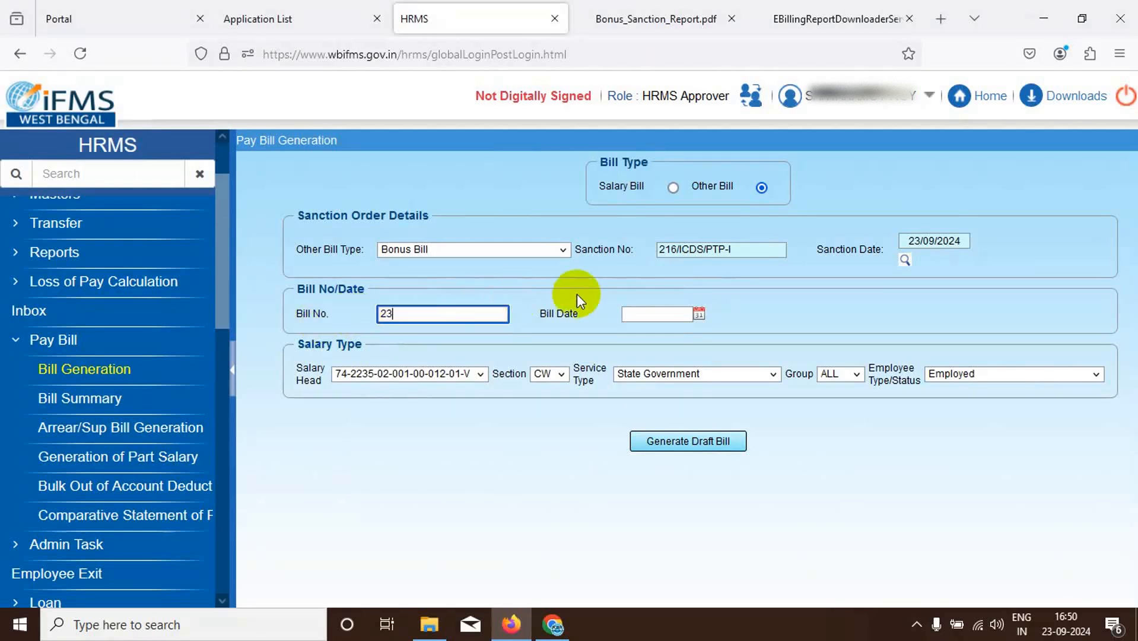
pyautogui.click(698, 314)
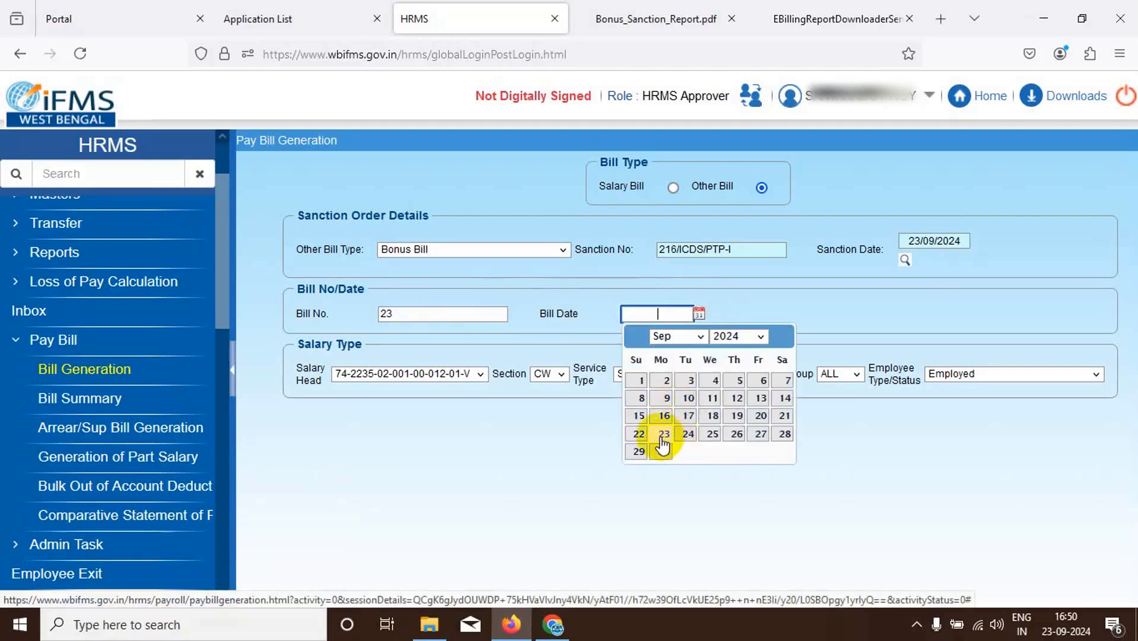
pyautogui.click(663, 435)
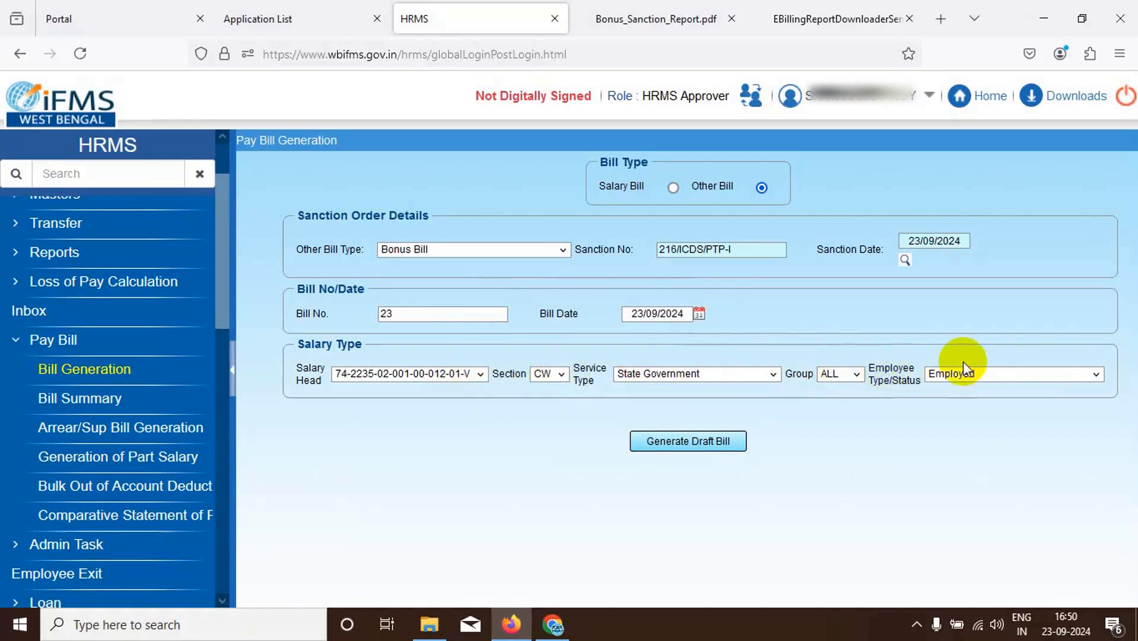
pyautogui.click(711, 443)
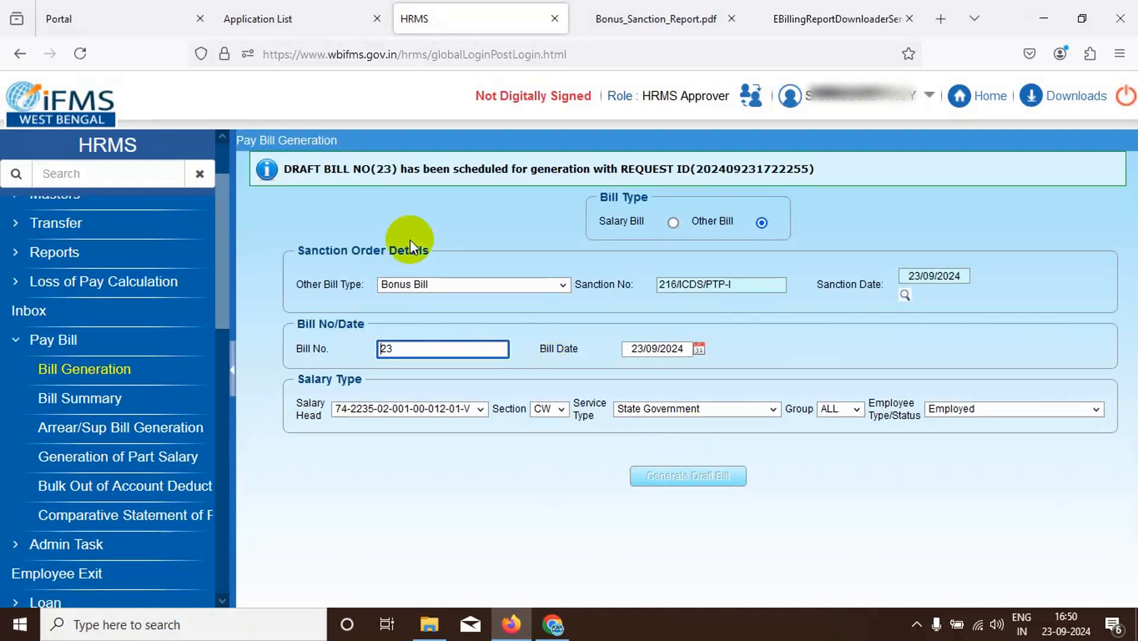
# Search the bill summary for other bills of type Bonus Bill for the year 2024
pyautogui.click(88, 400)
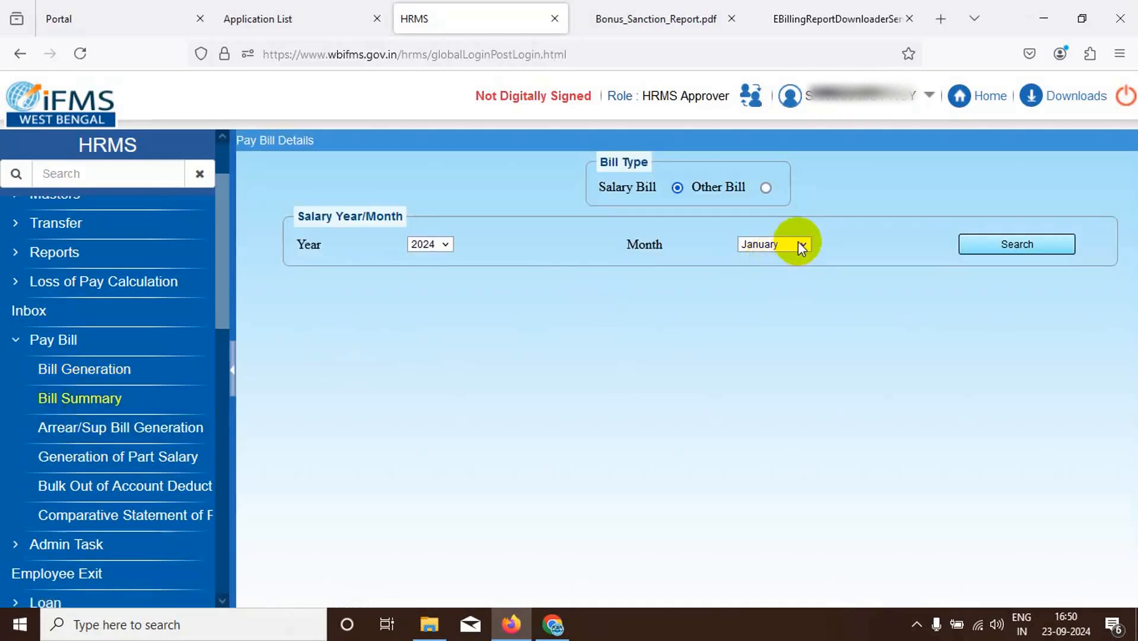
pyautogui.click(765, 188)
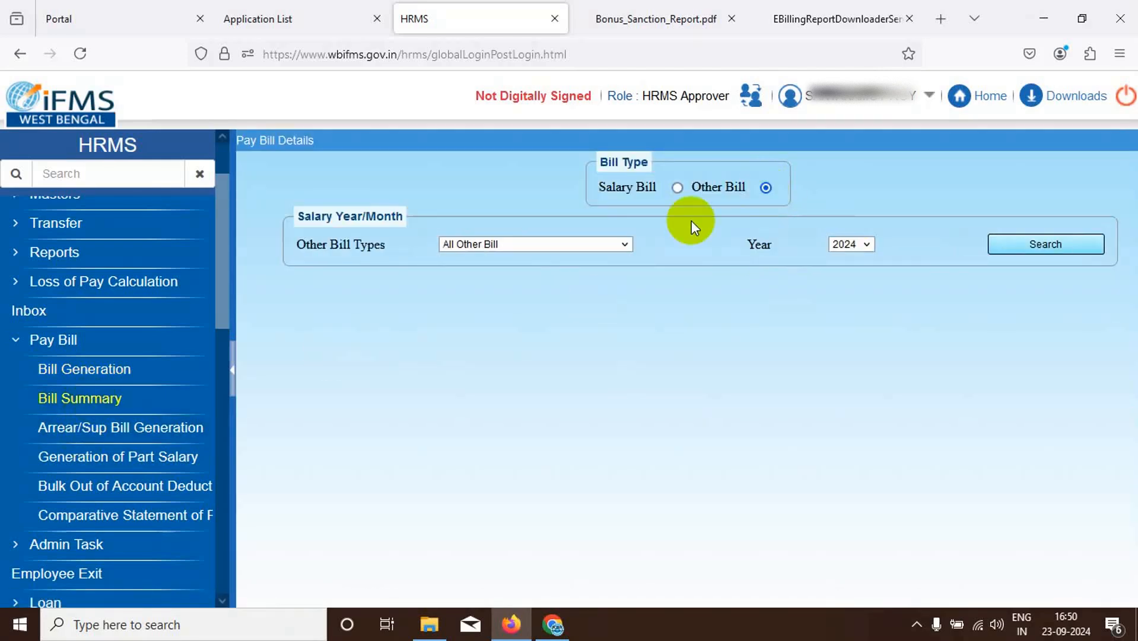
pyautogui.click(626, 245)
pyautogui.click(474, 308)
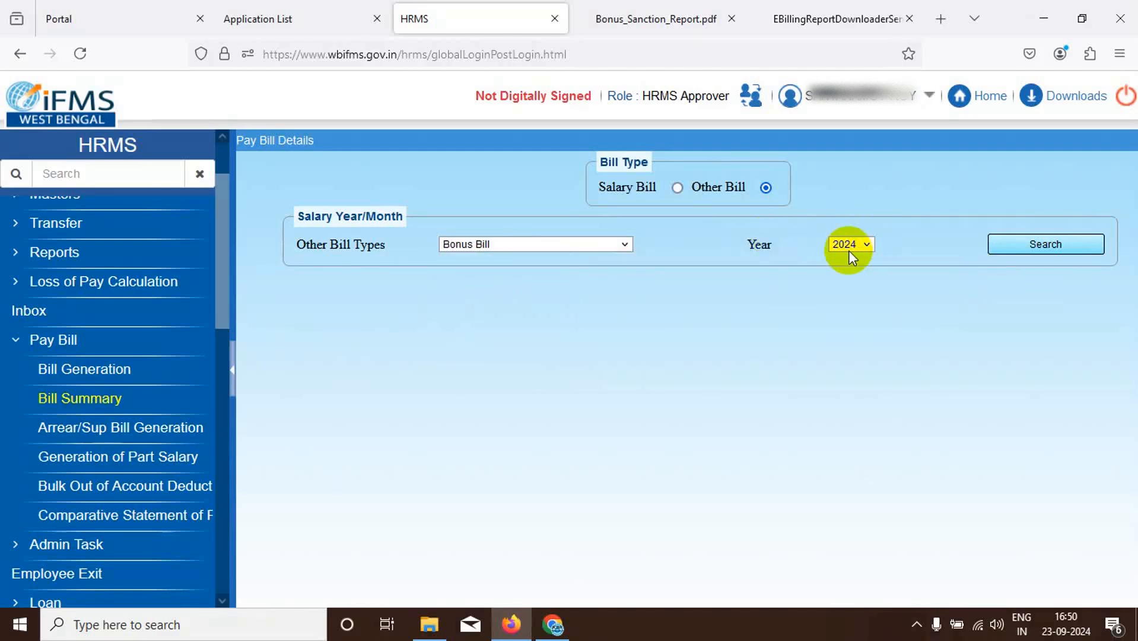
pyautogui.click(1061, 242)
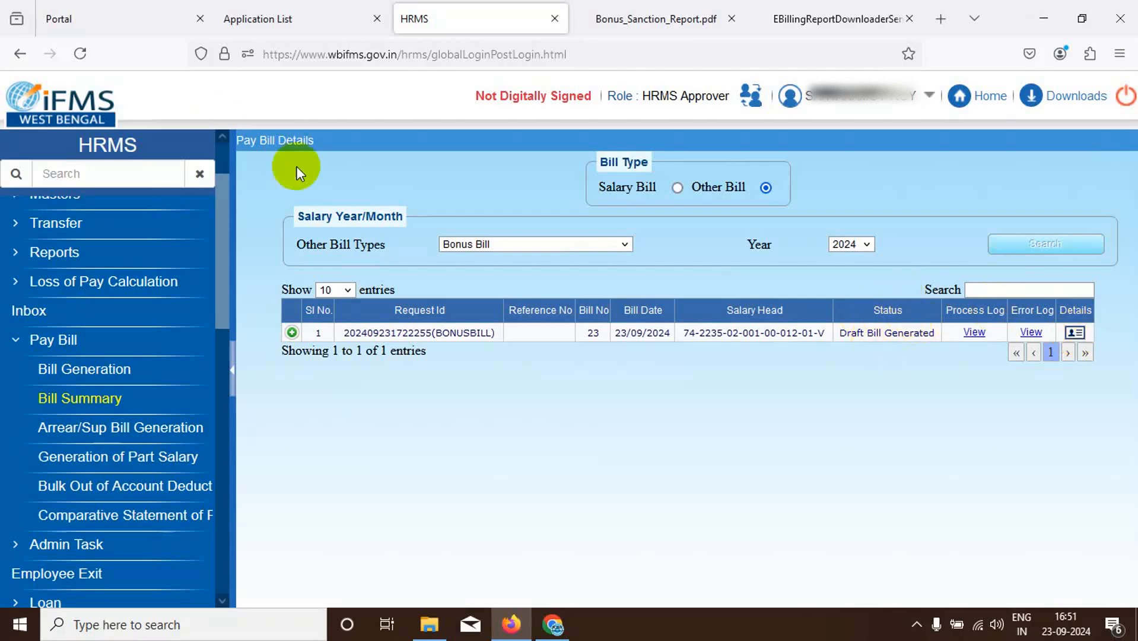
# From the application list, log in to HRMS with the Digital Signature Certificate, signing with the listed certificate and entering the user PIN
pyautogui.click(303, 23)
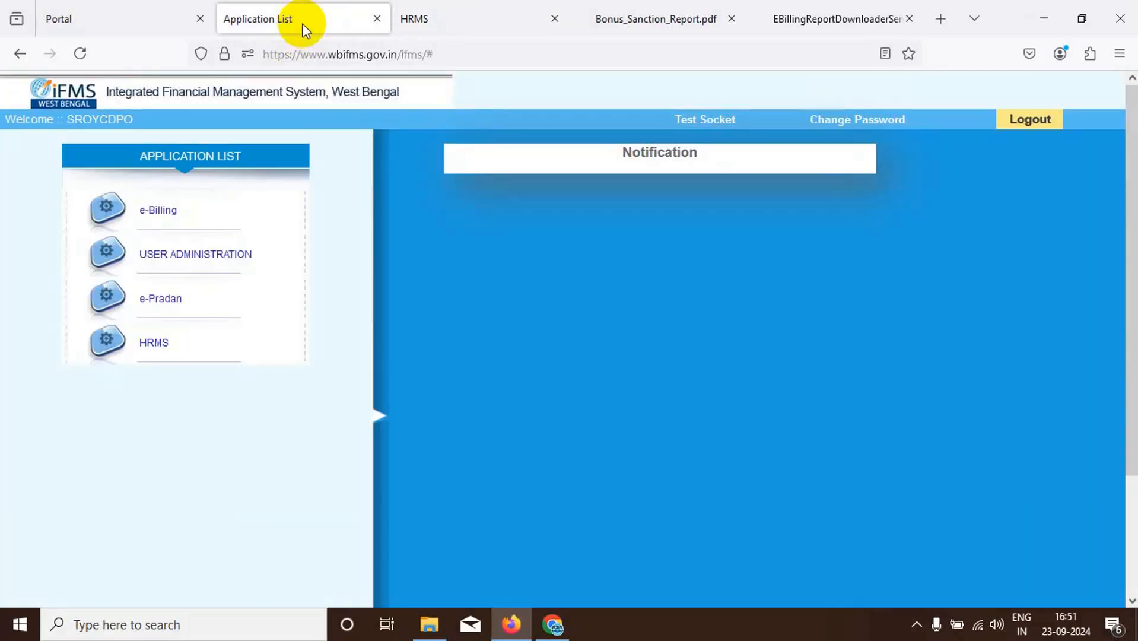
pyautogui.click(155, 343)
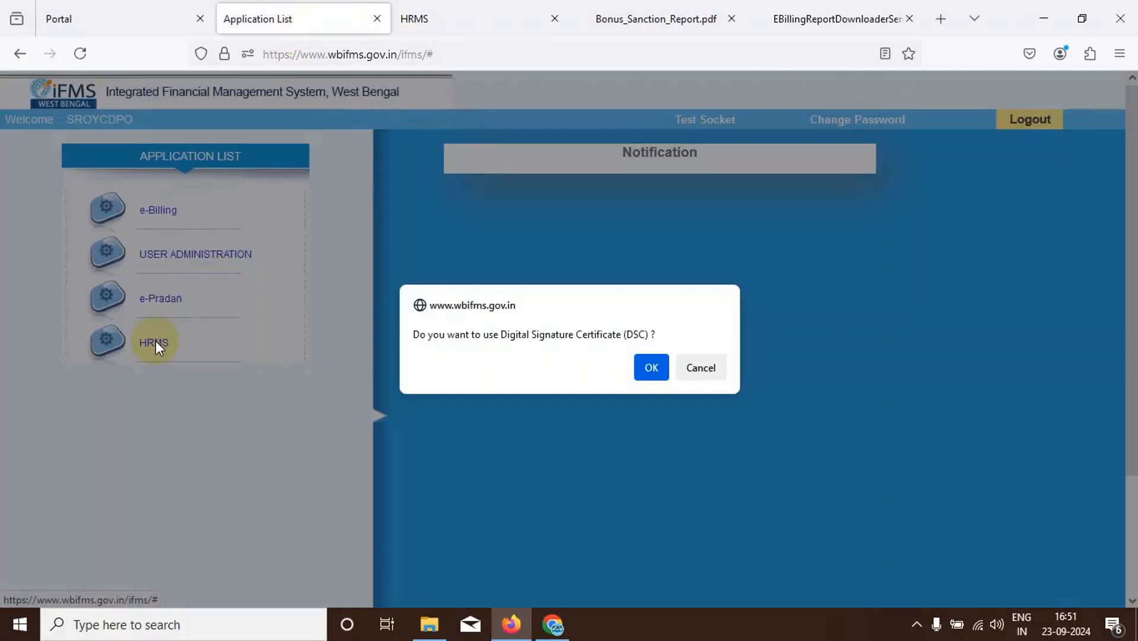
pyautogui.click(650, 368)
pyautogui.click(615, 391)
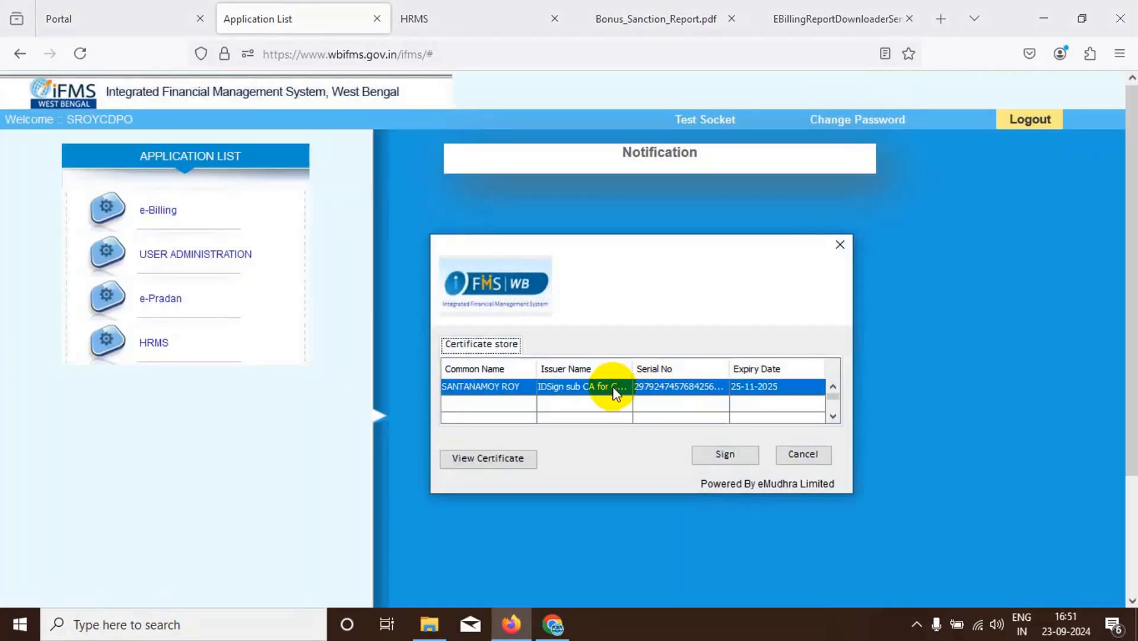
pyautogui.click(703, 457)
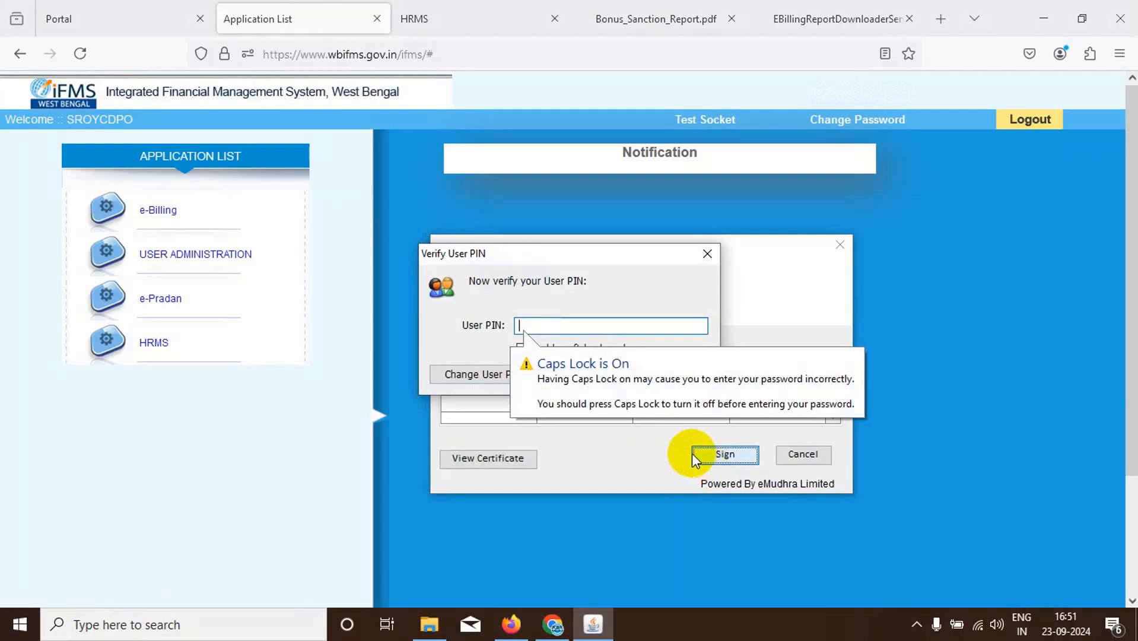
pyautogui.write('********')
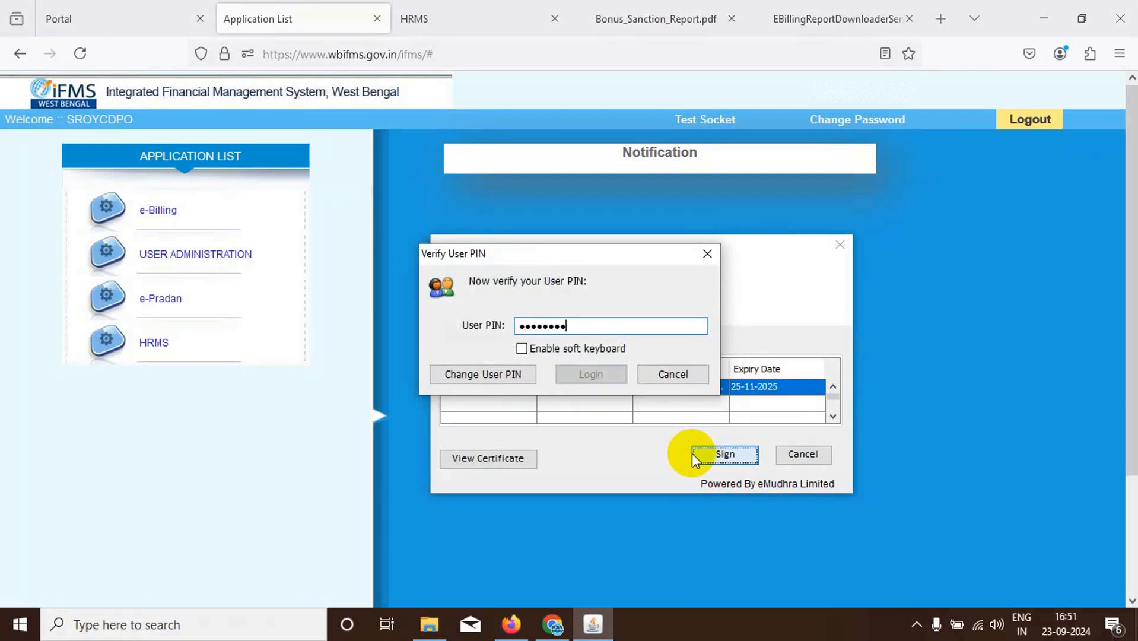
pyautogui.click(598, 370)
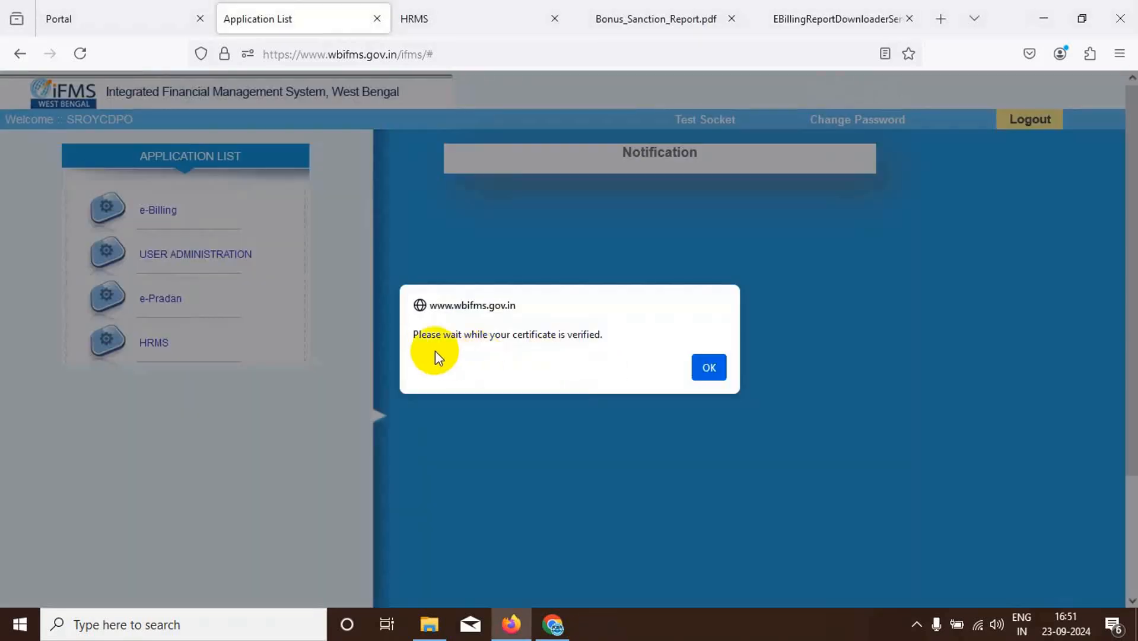
pyautogui.click(709, 367)
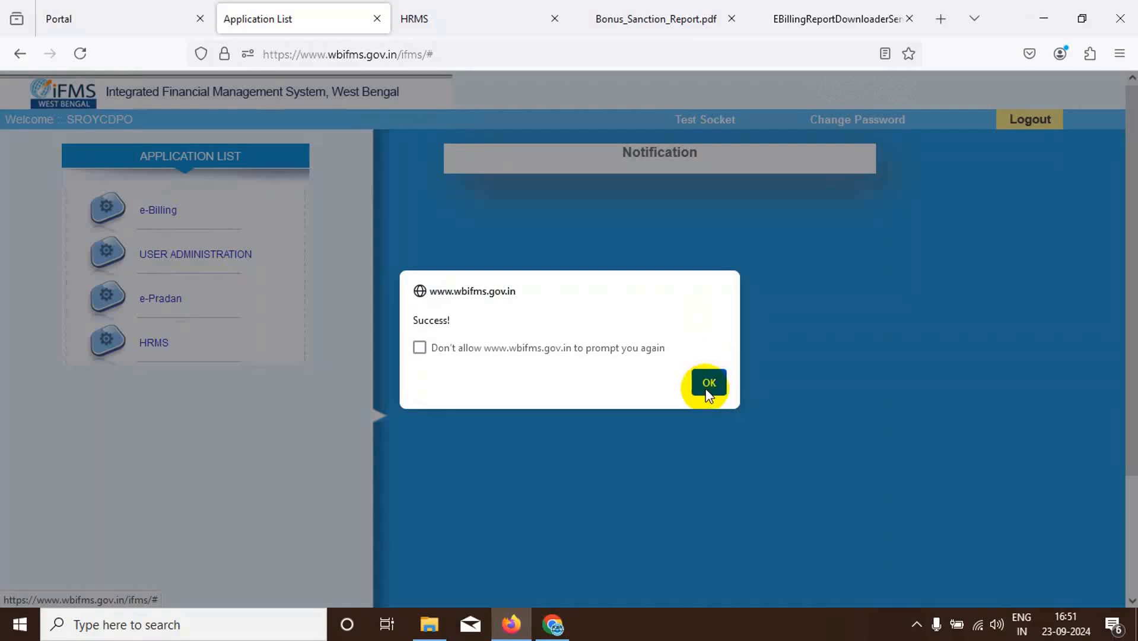
pyautogui.click(709, 382)
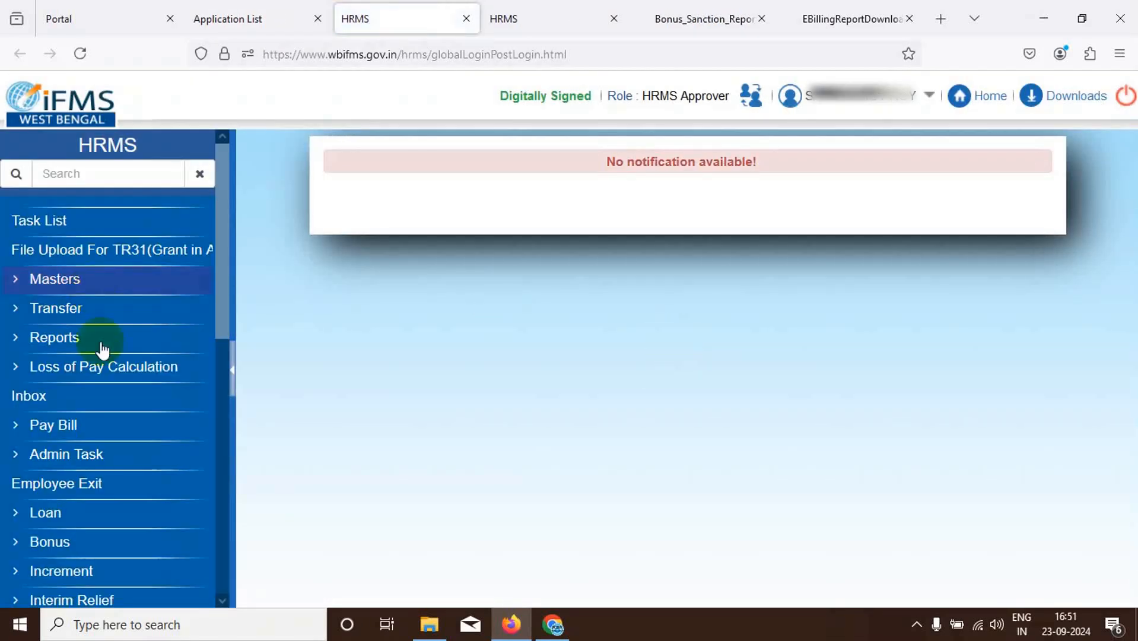
# In the digitally signed HRMS session, search the pay bill summary for Other Bills of type Bonus Bill for 2024
pyautogui.click(60, 426)
pyautogui.click(77, 483)
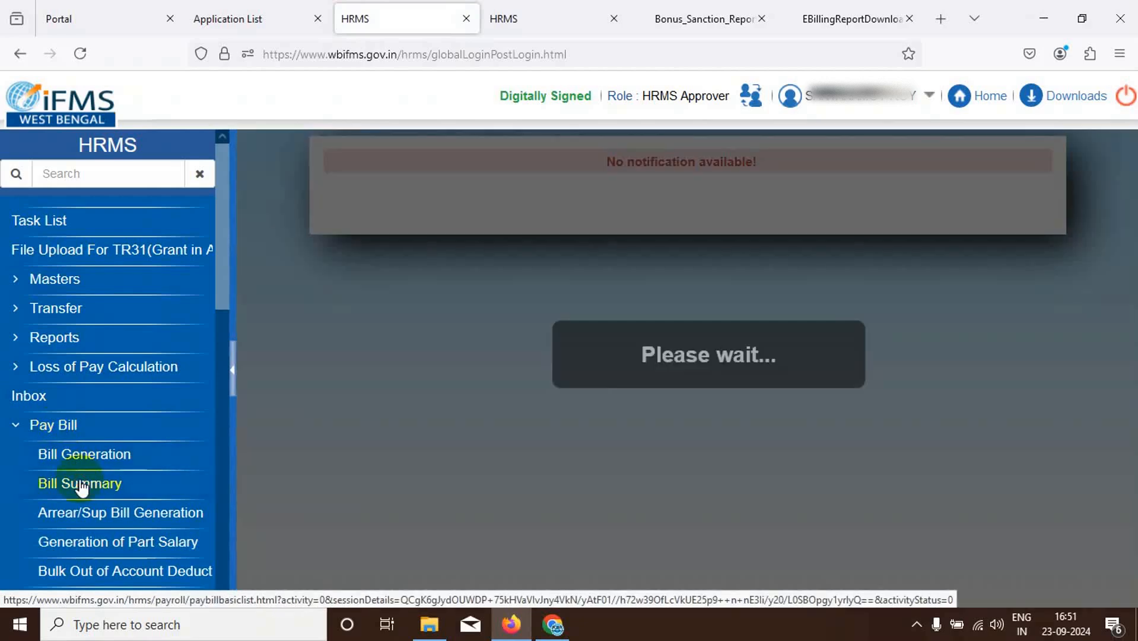
pyautogui.click(766, 189)
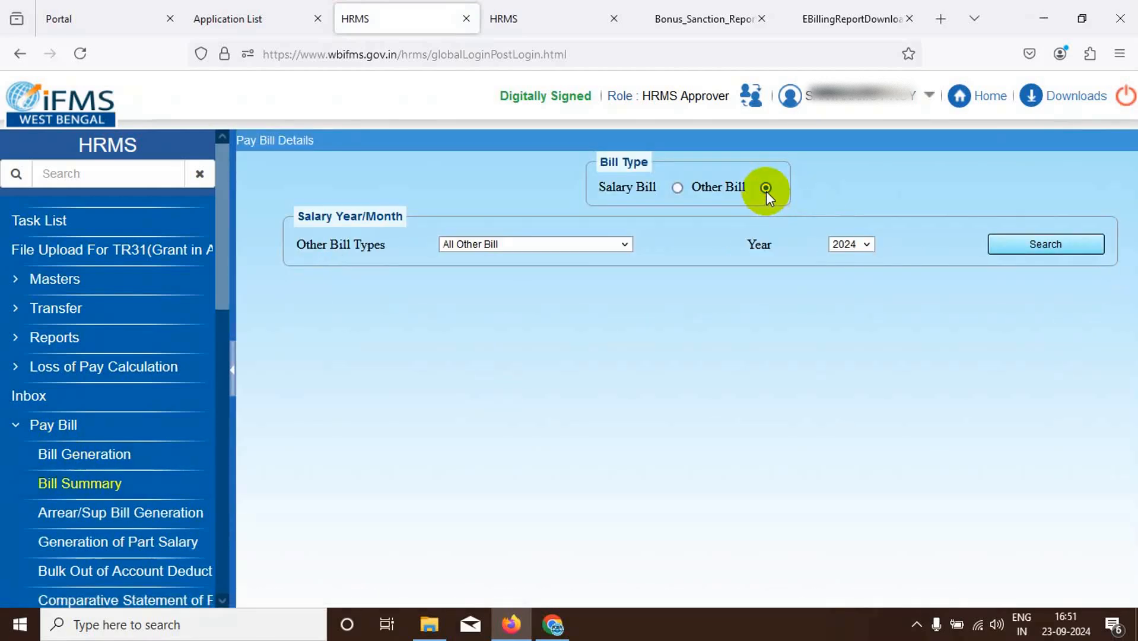
pyautogui.click(621, 244)
pyautogui.click(500, 304)
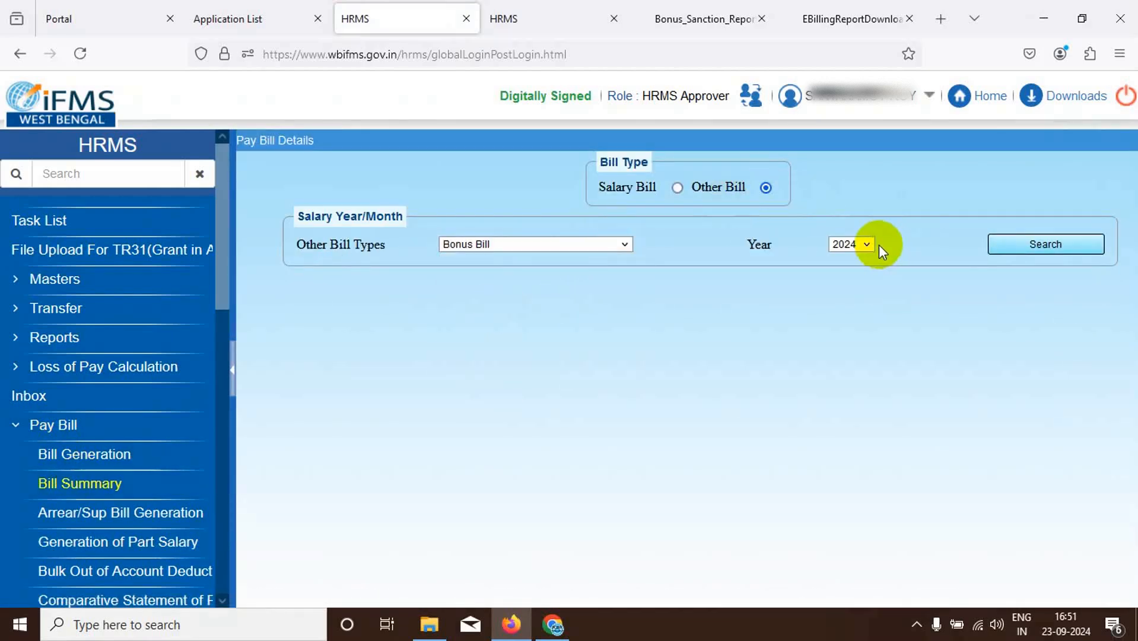
pyautogui.click(861, 248)
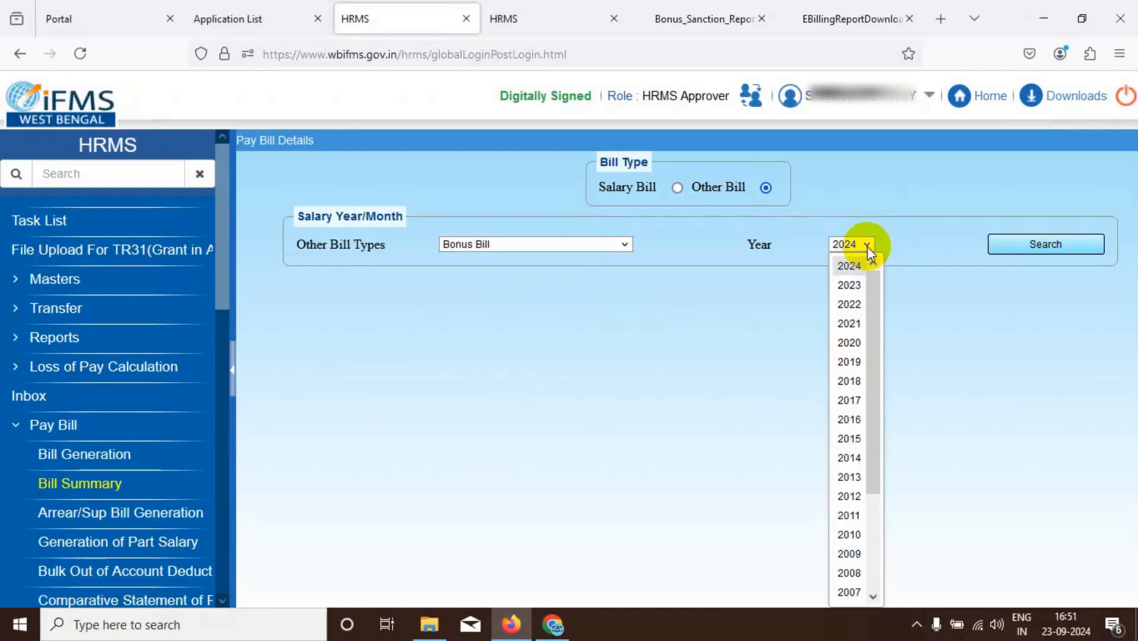
pyautogui.click(852, 248)
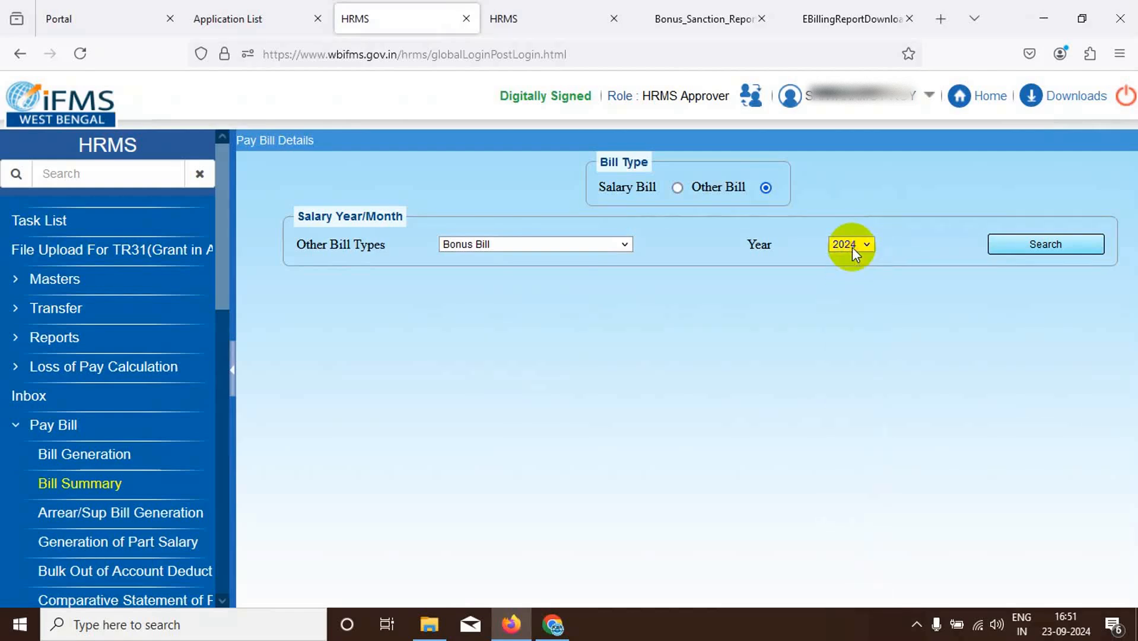
pyautogui.click(1041, 244)
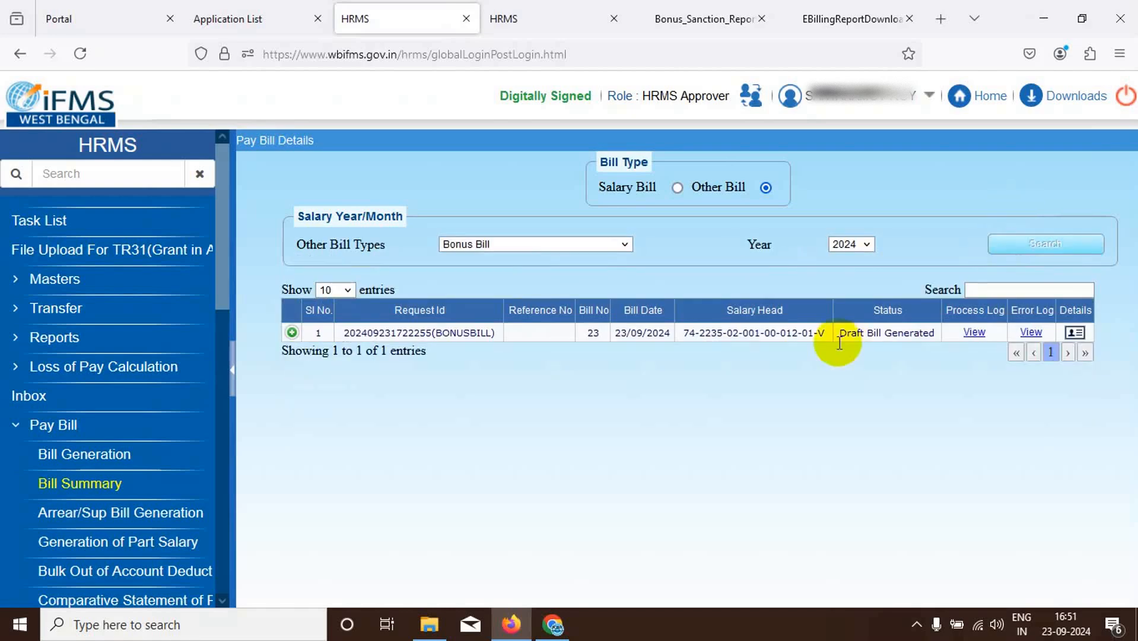
# Open the details of draft bonus bill number 23 and submit the bill to the treasury, accepting the confirmation
pyautogui.click(1077, 331)
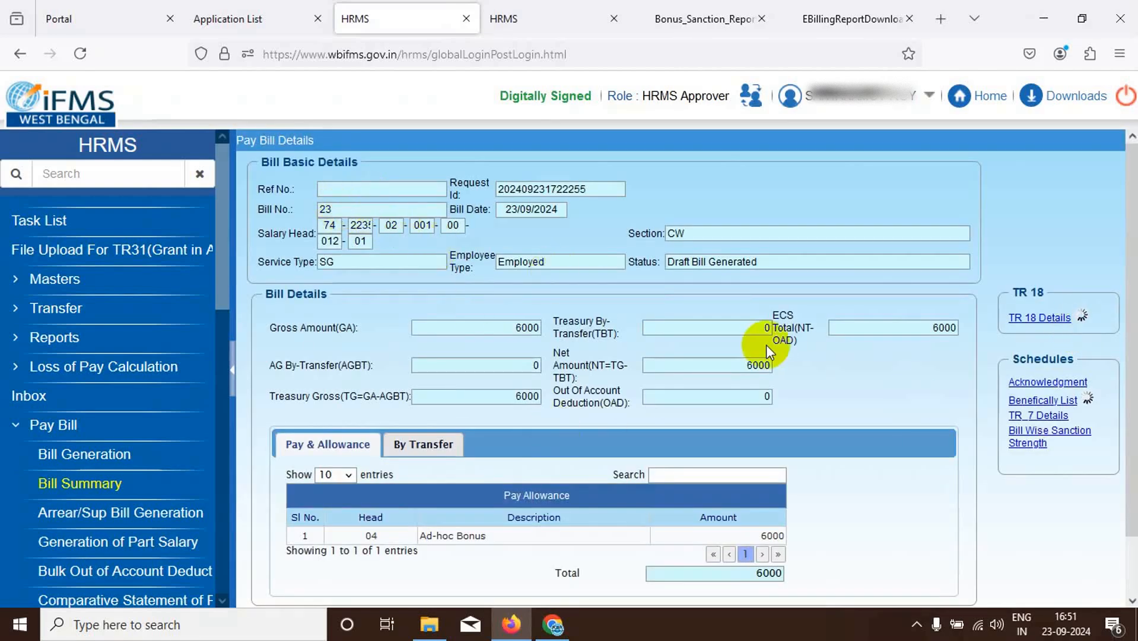
pyautogui.scroll(-2, 771, 345)
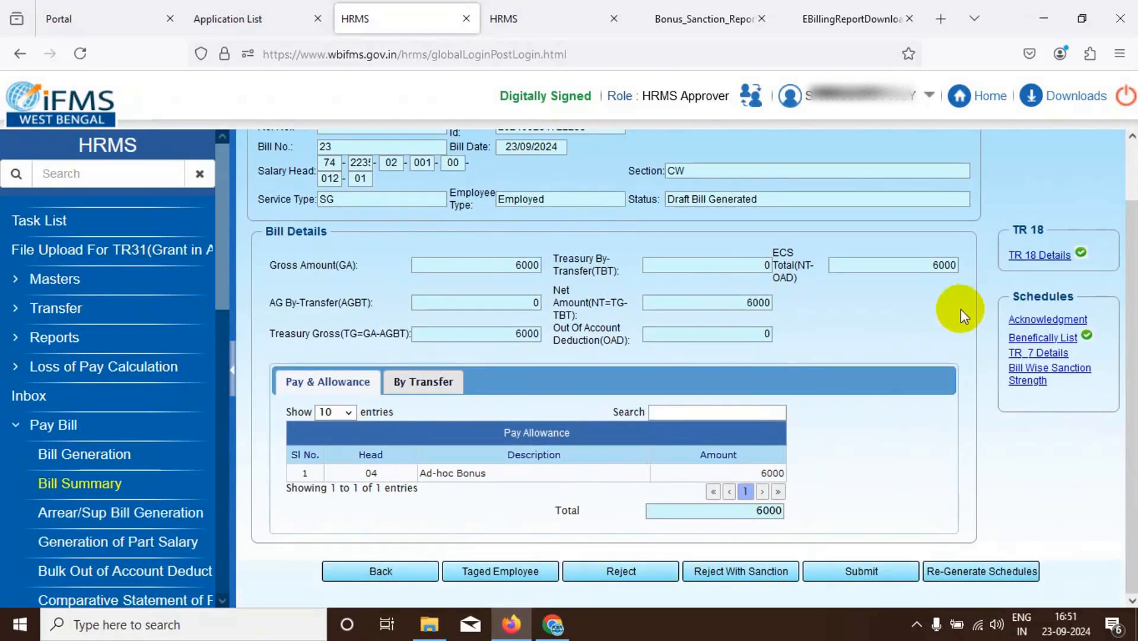
pyautogui.click(854, 571)
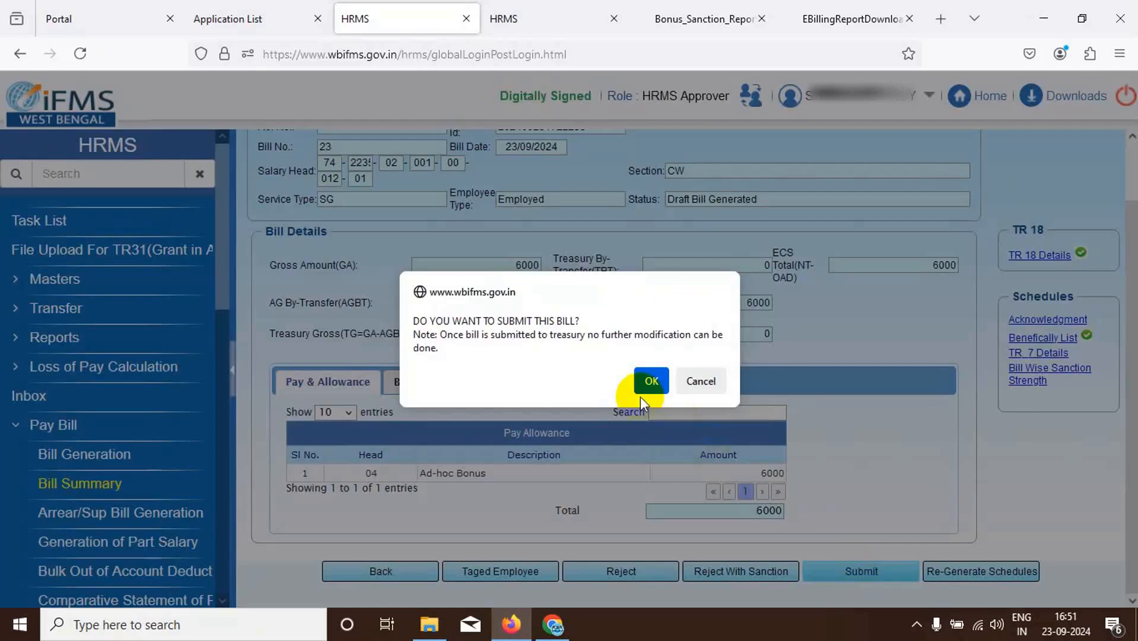
pyautogui.click(639, 383)
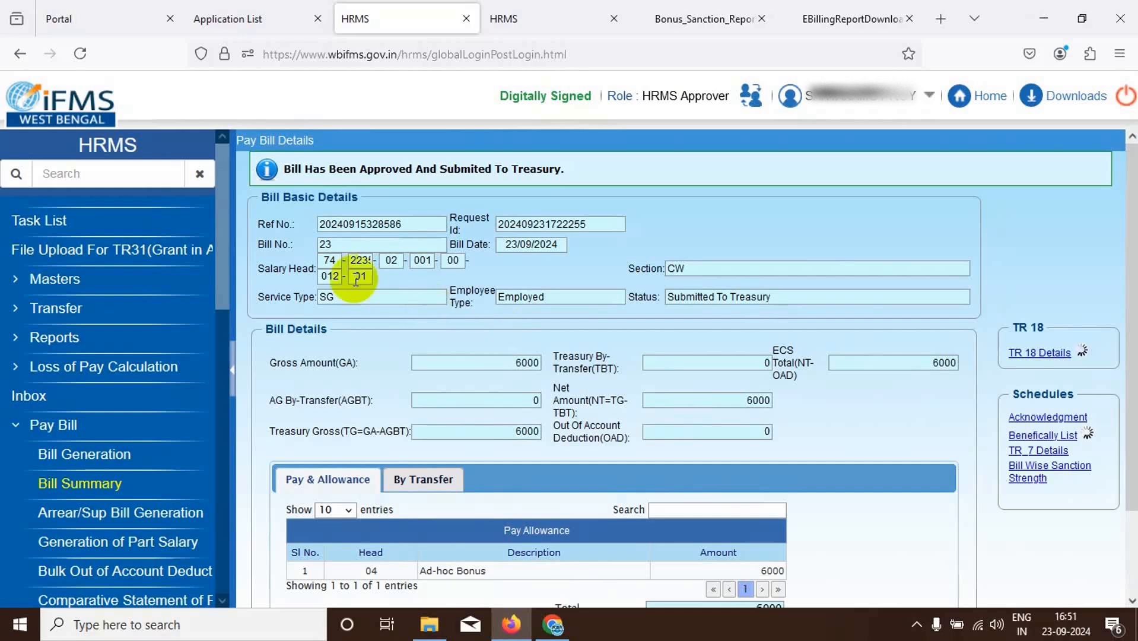
# Return to the bill summary and search again for 2024 Other Bills of type Bonus Bill
pyautogui.click(89, 488)
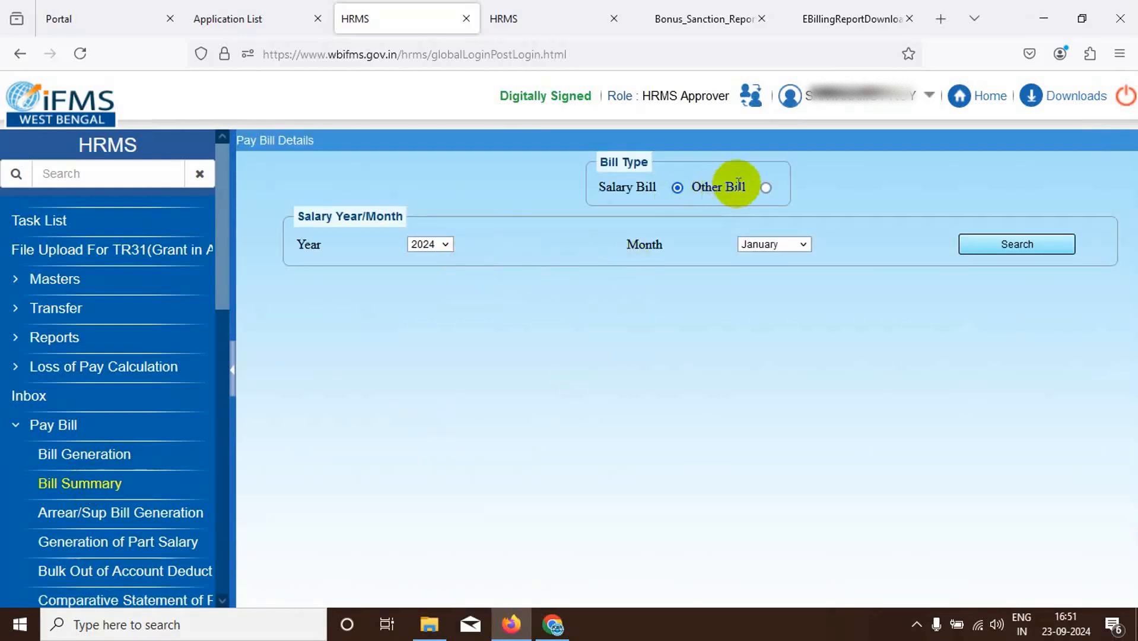
pyautogui.click(766, 188)
pyautogui.click(620, 243)
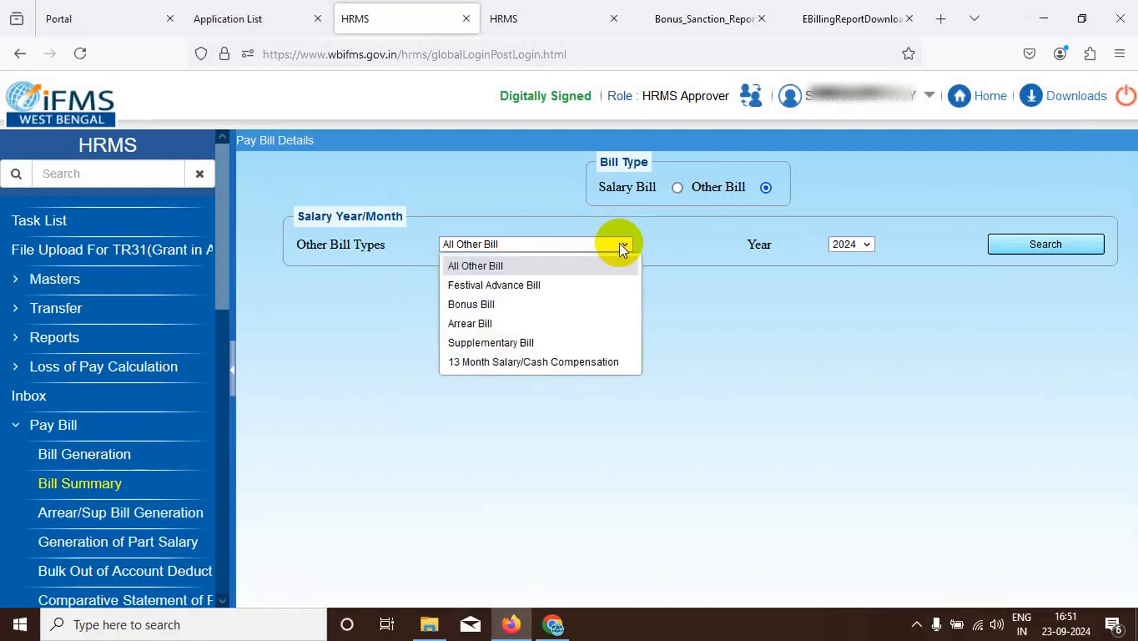
pyautogui.click(490, 299)
pyautogui.click(1018, 244)
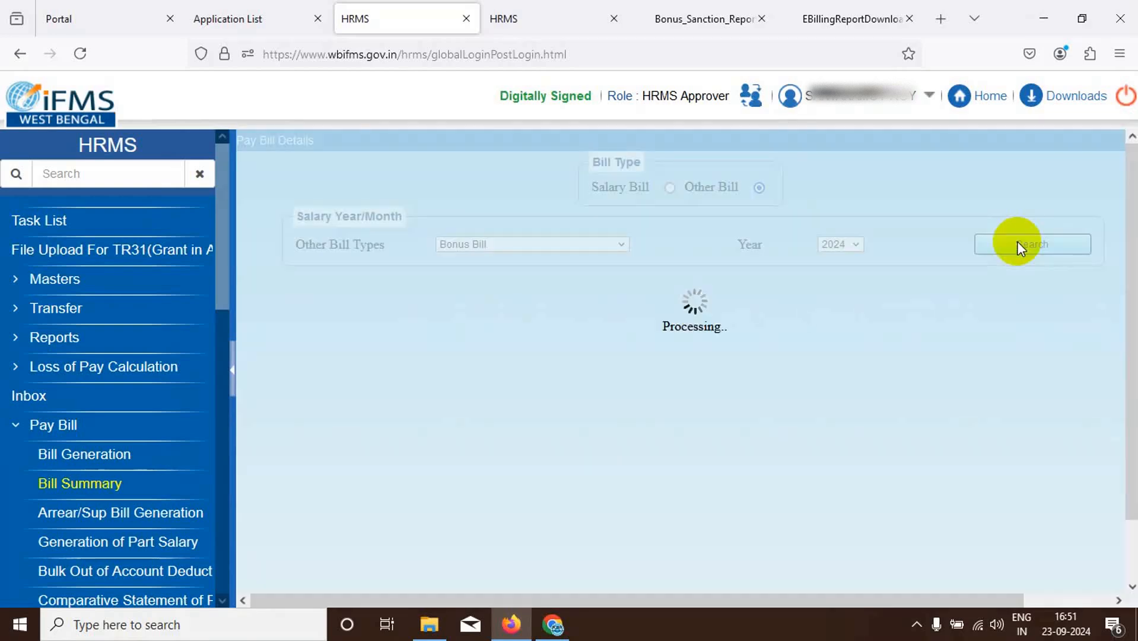